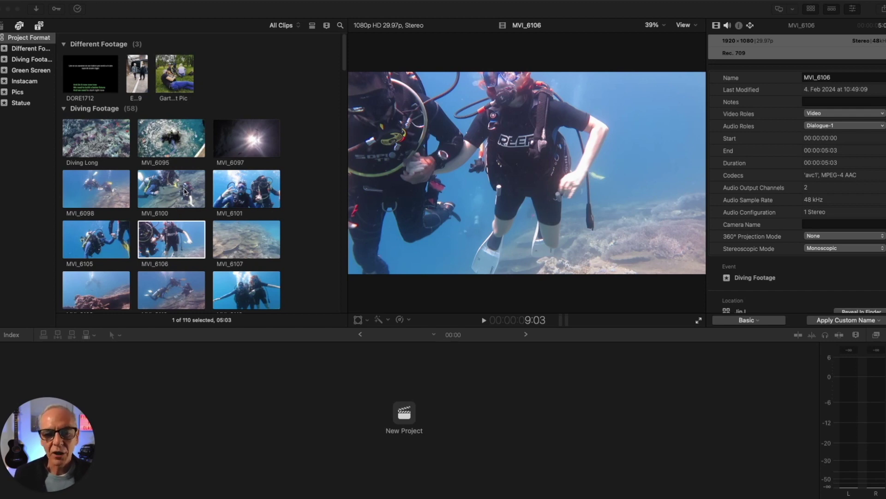
# - Select the MVI_6100 clip in Diving Footage to view its 1920×1080 29.97p format
pyautogui.click(184, 191)
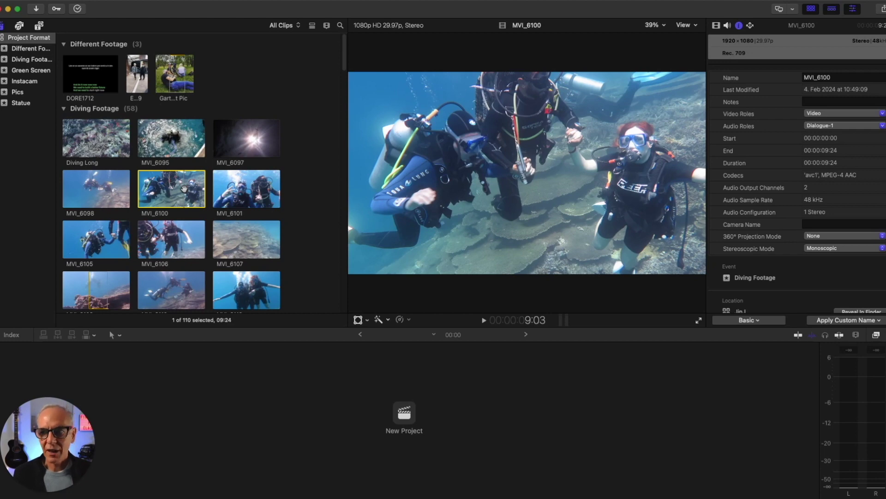
# - Create the 'diving' project in the Diving Footage event, keeping Use Automatic Settings
pyautogui.click(71, 1)
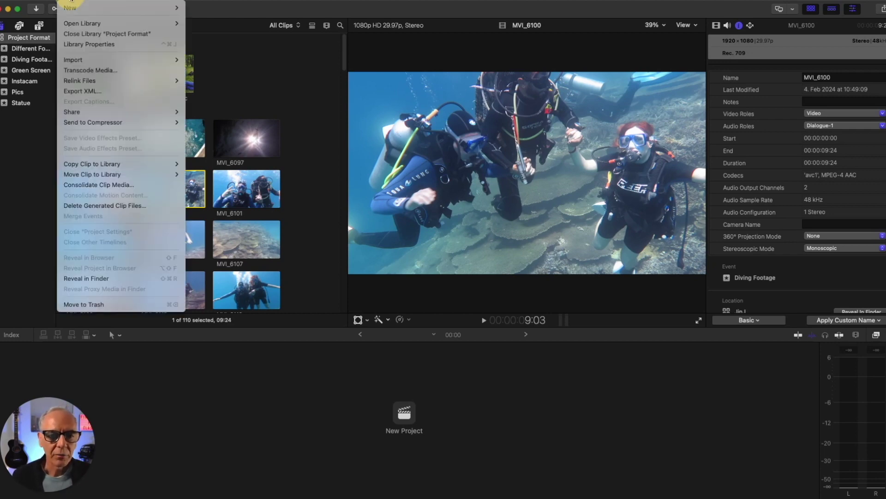
pyautogui.moveTo(120, 8)
pyautogui.click(232, 12)
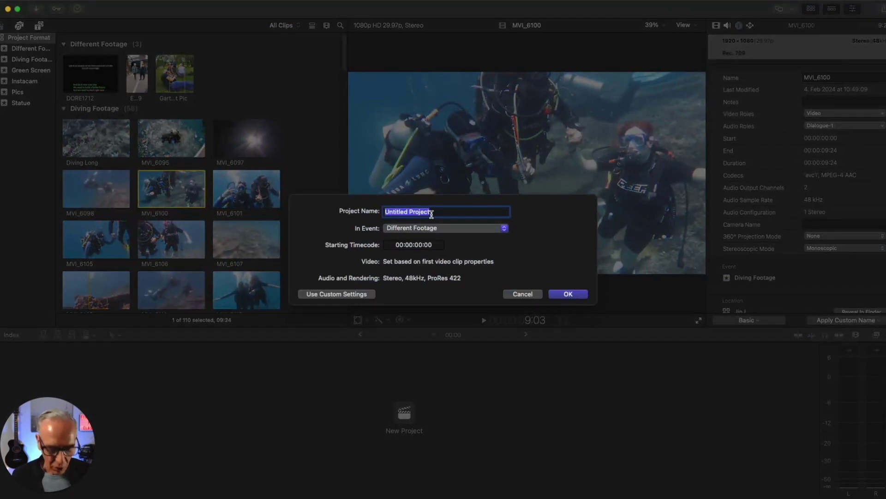
pyautogui.write('diving')
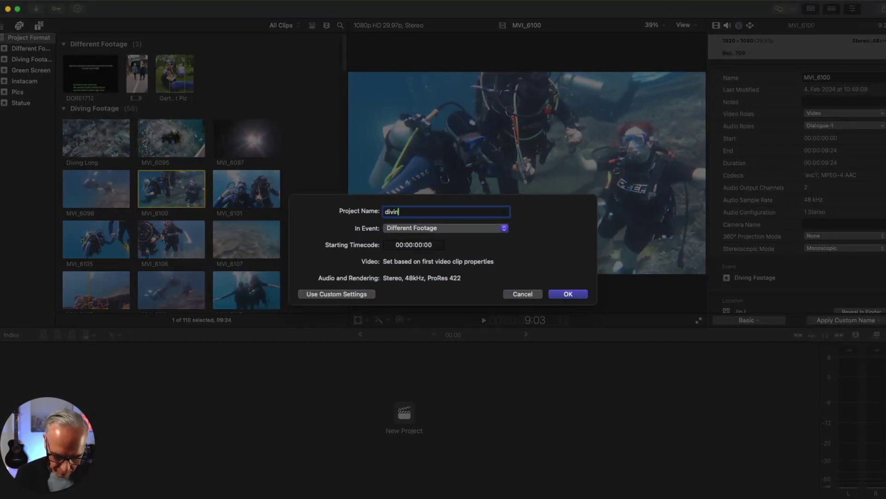
pyautogui.click(397, 232)
pyautogui.click(400, 240)
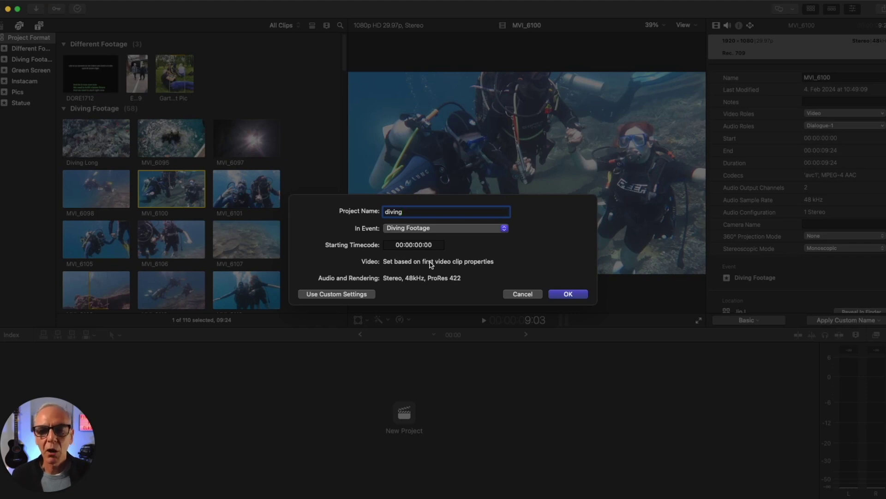
pyautogui.click(329, 298)
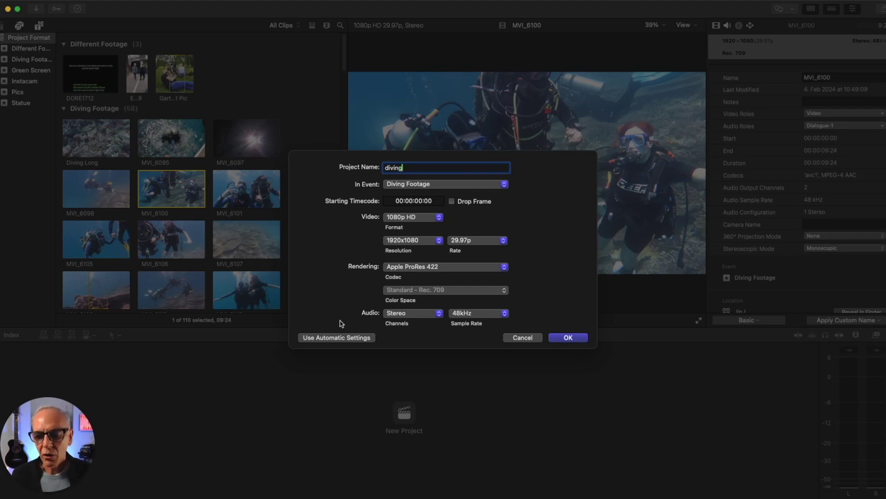
pyautogui.click(335, 339)
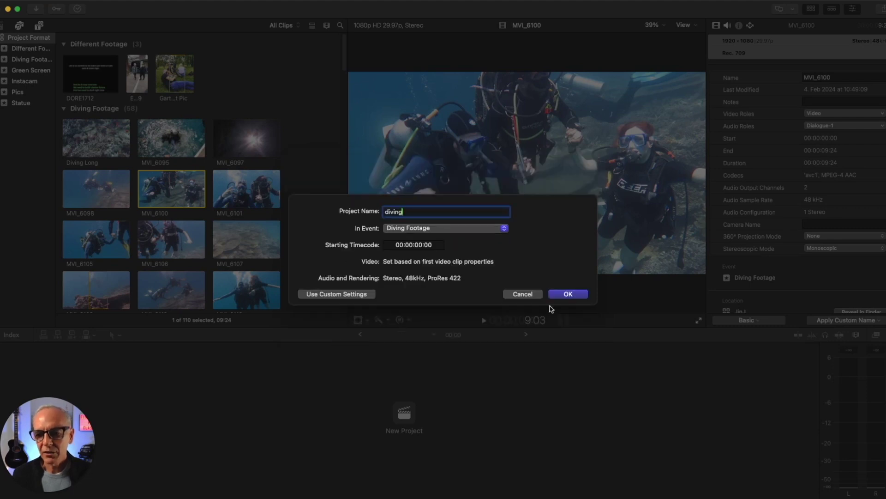
pyautogui.click(570, 296)
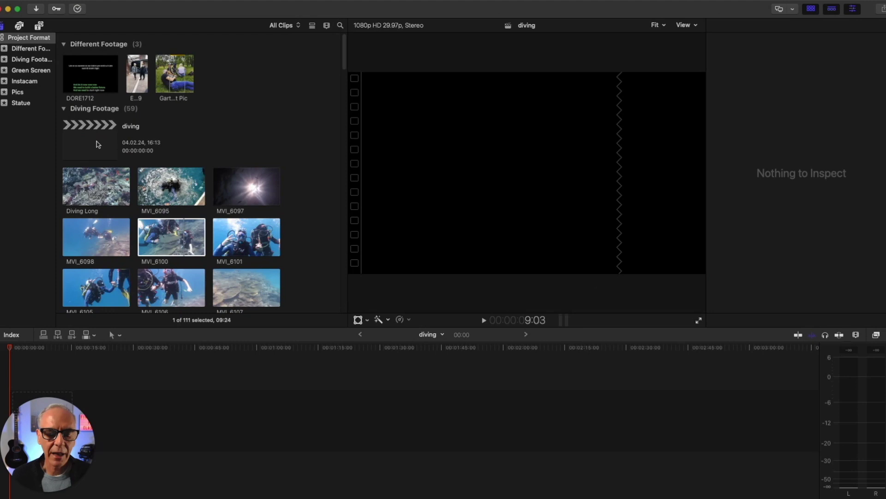
# - Add MVI_6100 to the diving timeline, scrub through it, and inspect the Diving Long clip
pyautogui.click(174, 231)
pyautogui.moveTo(175, 231); pyautogui.dragTo(131, 434)
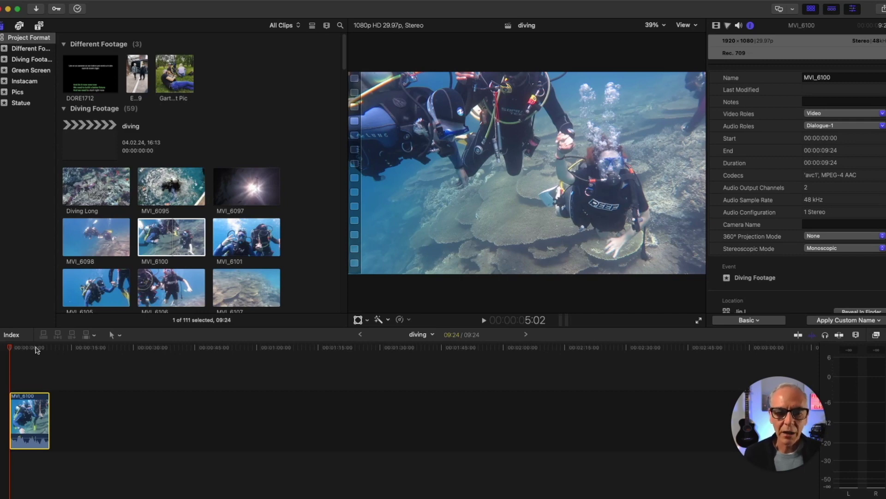
pyautogui.moveTo(37, 349); pyautogui.dragTo(27, 348)
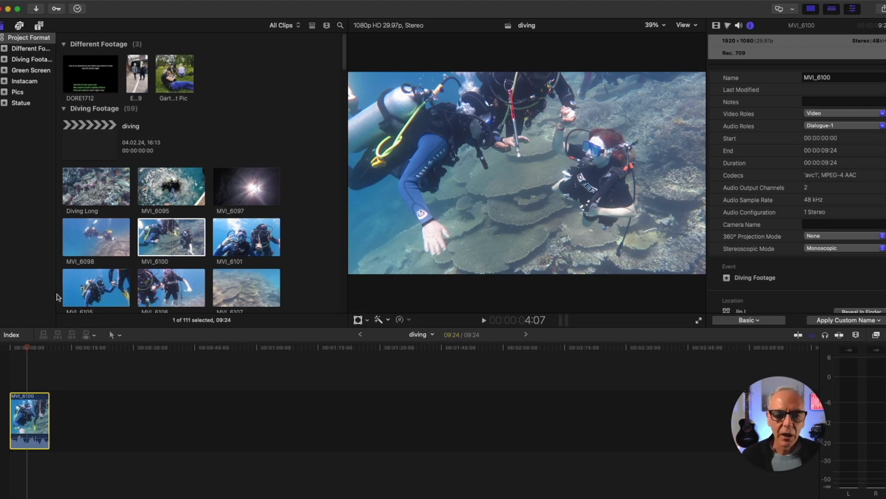
pyautogui.scroll(-1, 89, 201)
pyautogui.click(100, 196)
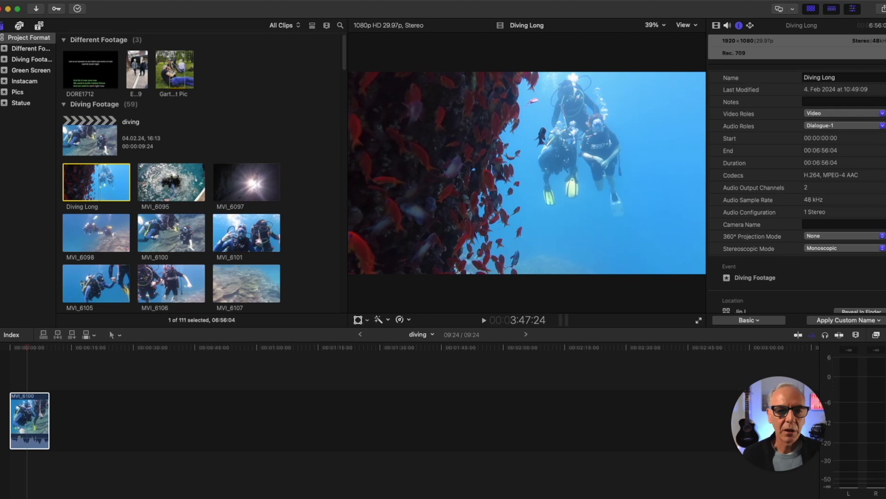
# - Add John Test 1_0031 from the Green Screen event after MVI_6100 in the timeline
pyautogui.click(24, 72)
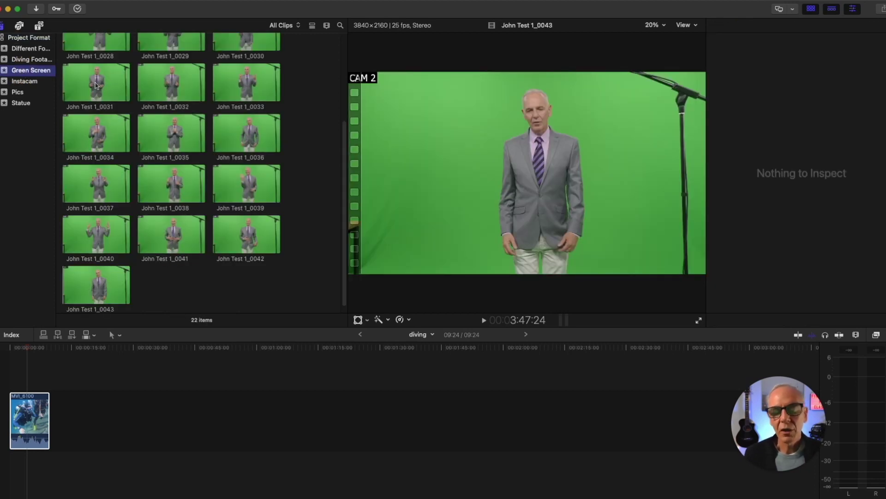
pyautogui.click(102, 86)
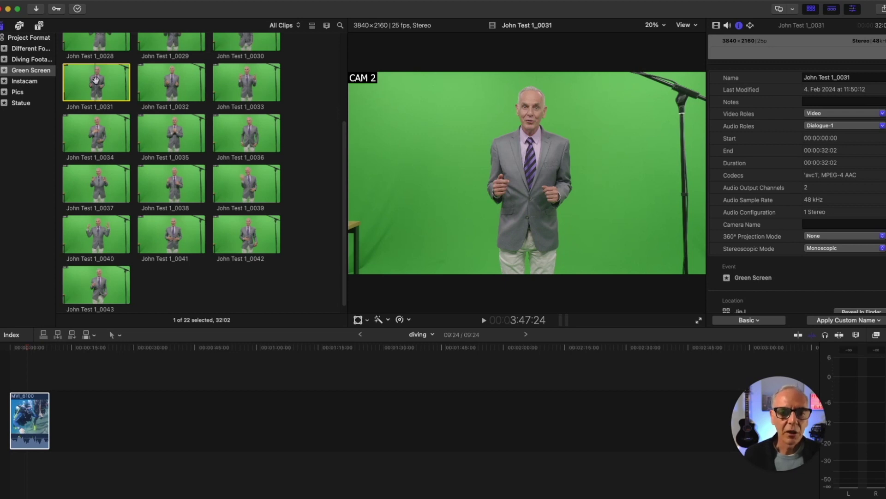
pyautogui.moveTo(95, 80); pyautogui.dragTo(115, 398)
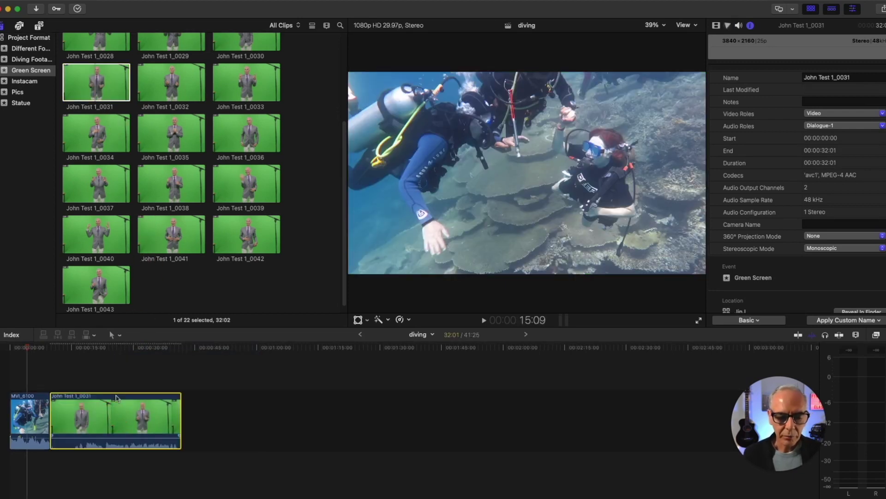
pyautogui.click(95, 347)
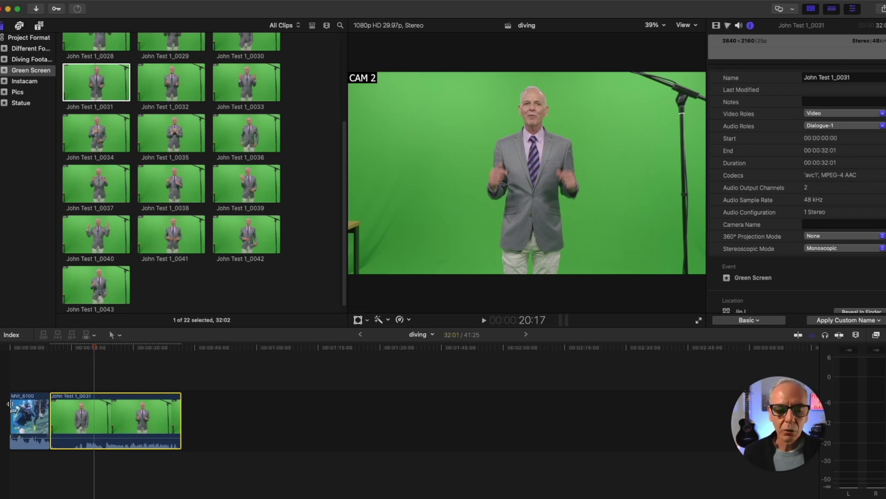
# - Compare MVI_6100's properties, then select the green-screen clip and turn on Transform
pyautogui.click(27, 411)
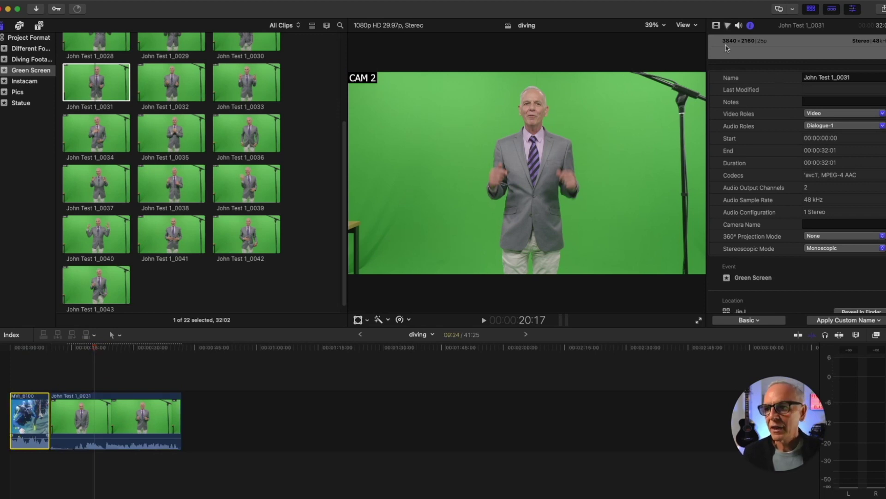
pyautogui.scroll(4, 116, 70)
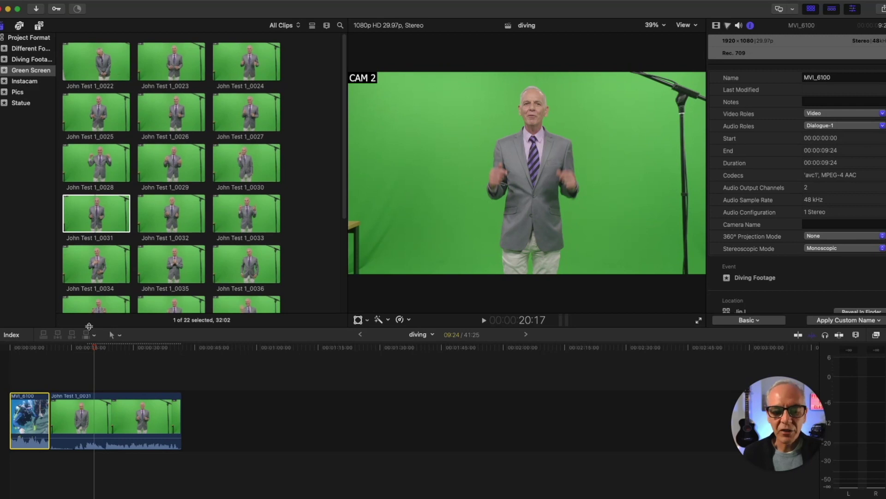
pyautogui.click(109, 425)
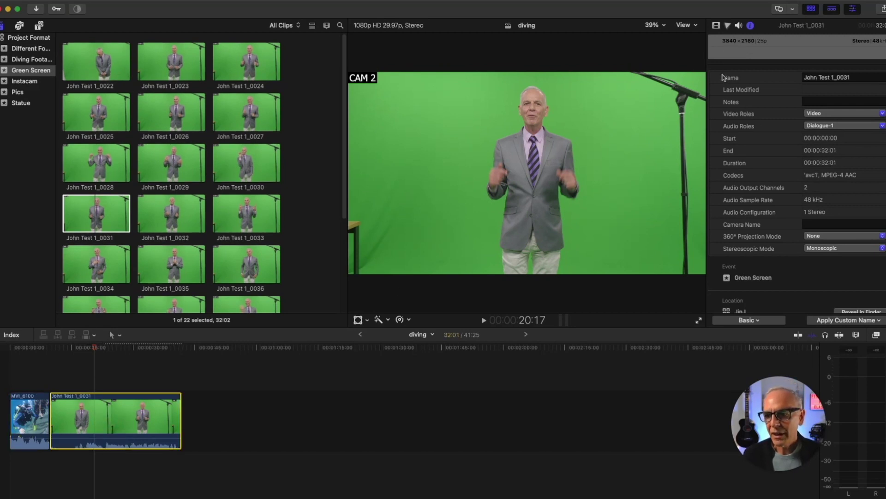
pyautogui.click(125, 426)
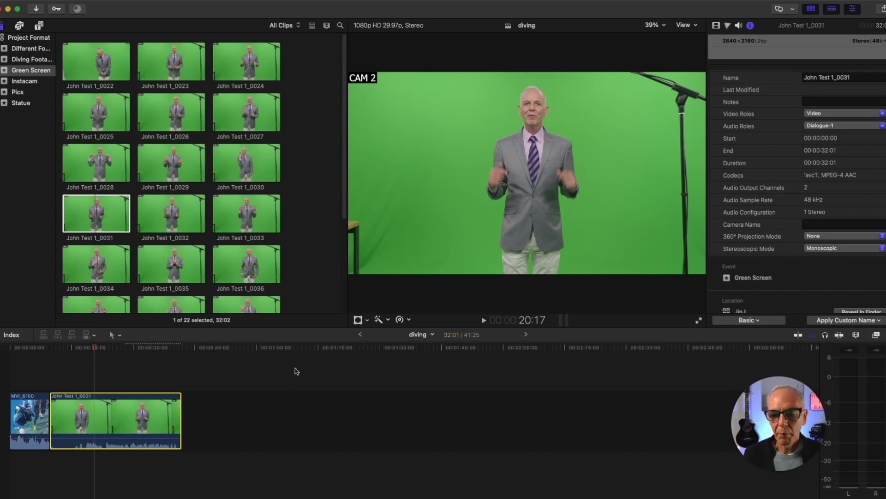
pyautogui.click(358, 319)
# - Scale the green-screen clip to 172%, shift it down, and select both timeline clips
pyautogui.moveTo(349, 273); pyautogui.dragTo(270, 360)
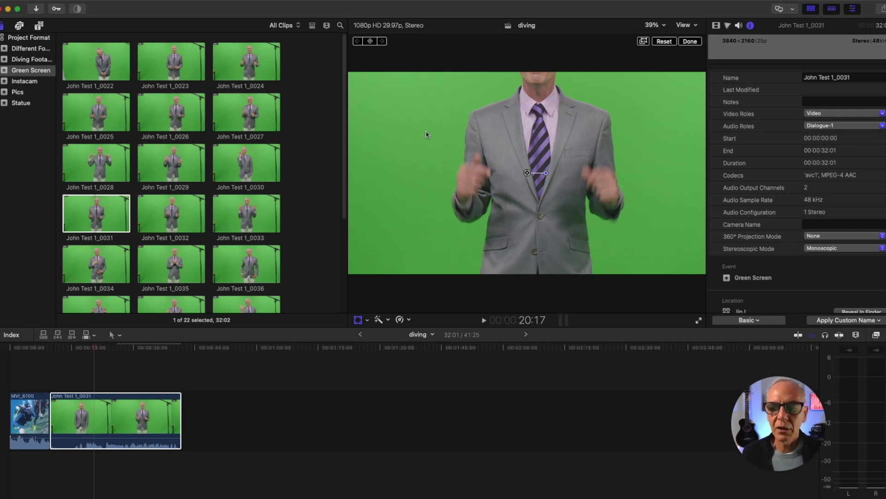
pyautogui.moveTo(428, 134); pyautogui.dragTo(420, 179)
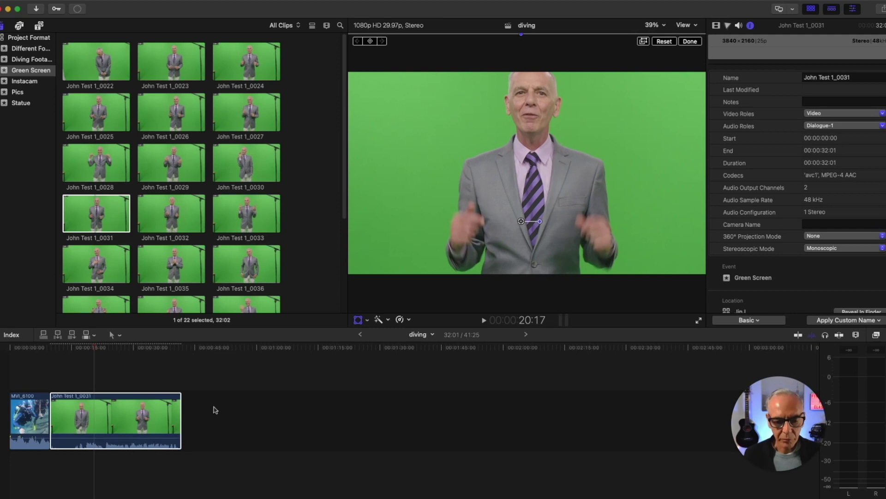
pyautogui.click(150, 434)
pyautogui.moveTo(150, 434); pyautogui.dragTo(30, 427)
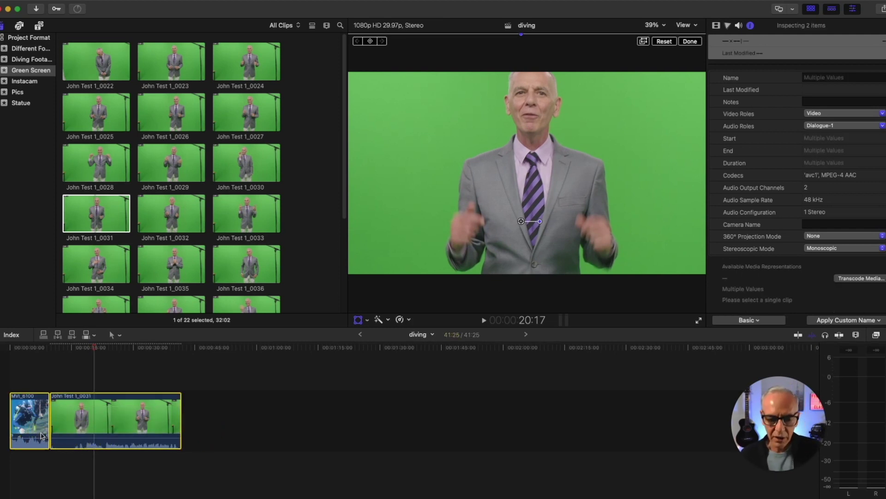
# - Replace both clips with John Test 1_0025, accepting its 4K 3840×2160 25p properties
pyautogui.press('Delete')
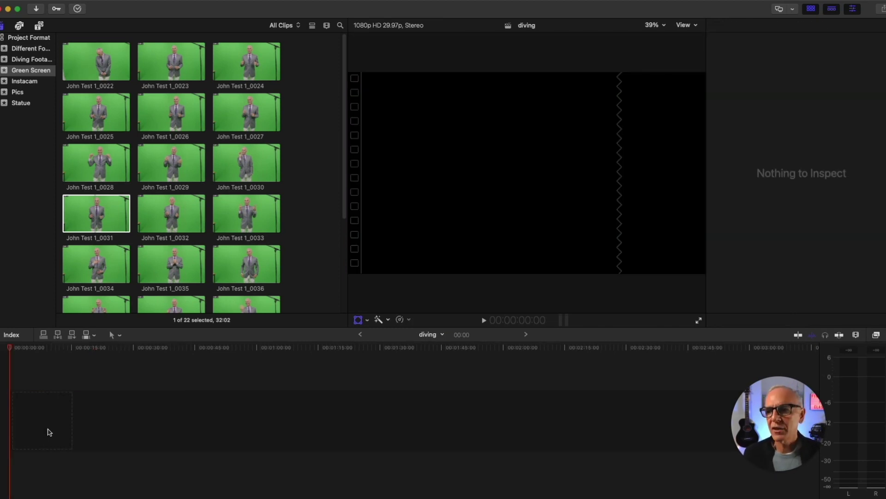
pyautogui.click(98, 118)
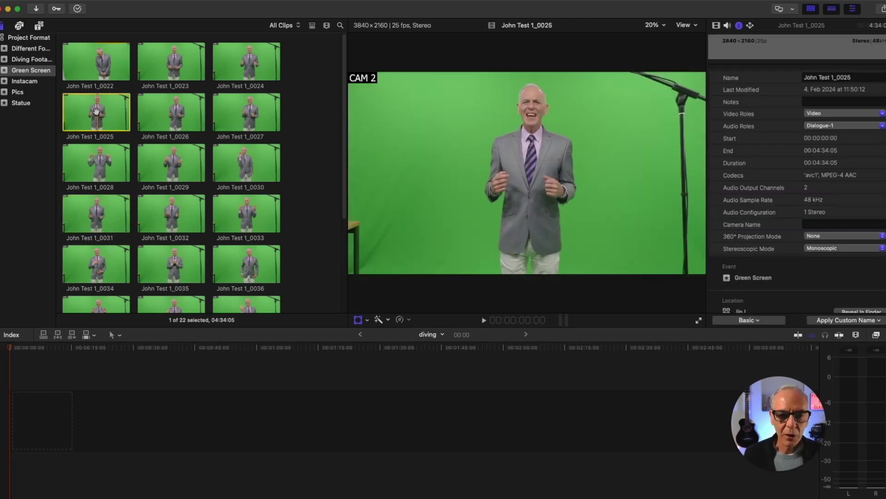
pyautogui.moveTo(98, 118); pyautogui.dragTo(113, 424)
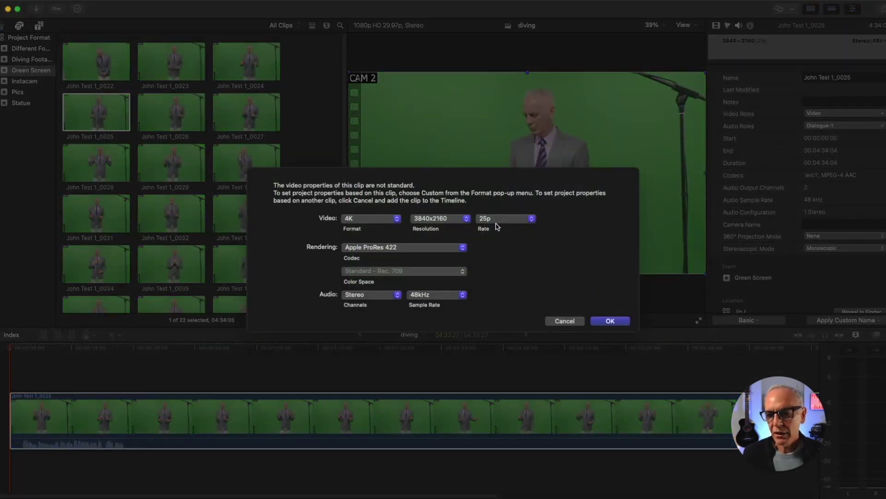
pyautogui.click(613, 322)
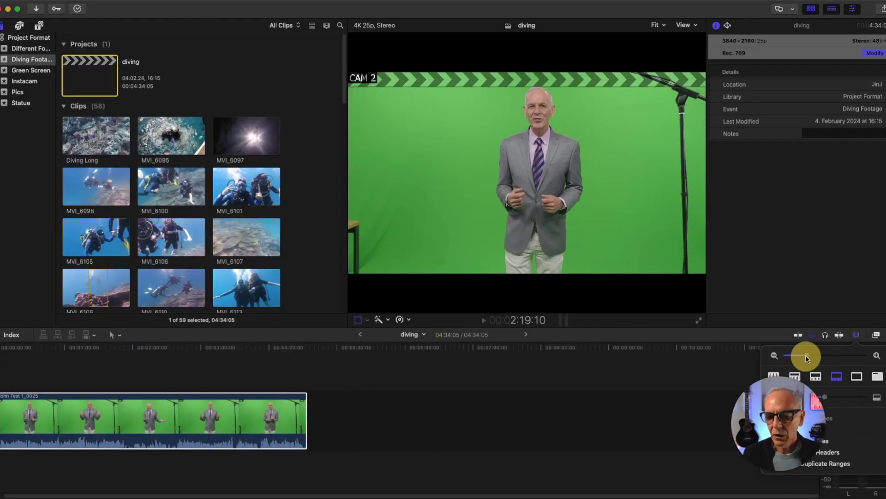
pyautogui.moveTo(807, 356); pyautogui.dragTo(807, 355)
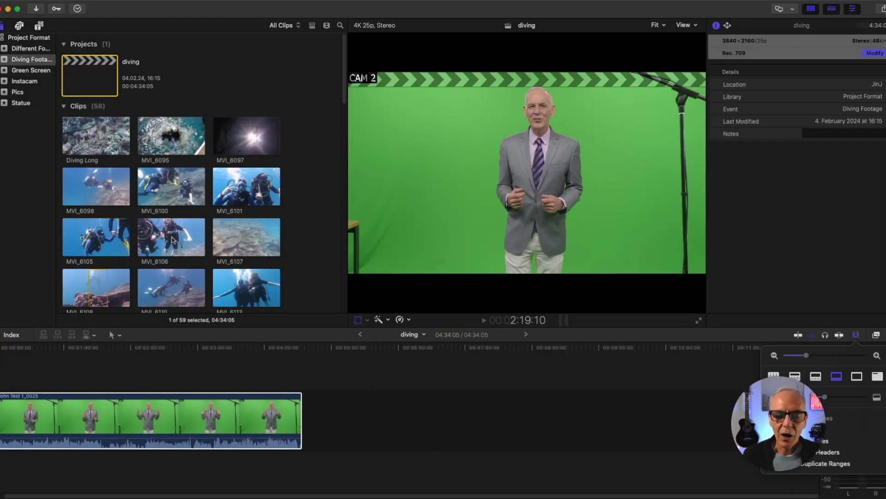
# - Add MVI_6106 after the green-screen clip and check the diving project's details
pyautogui.click(172, 238)
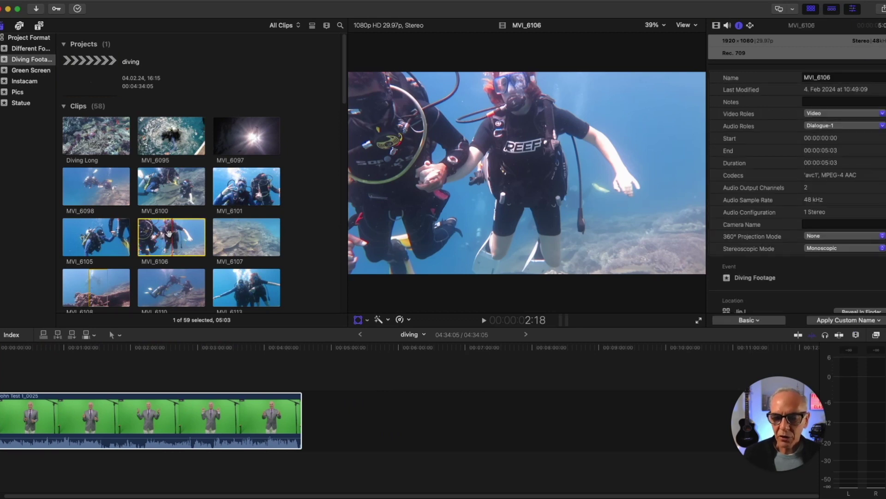
pyautogui.moveTo(169, 233); pyautogui.dragTo(354, 407)
pyautogui.moveTo(306, 351); pyautogui.dragTo(305, 353)
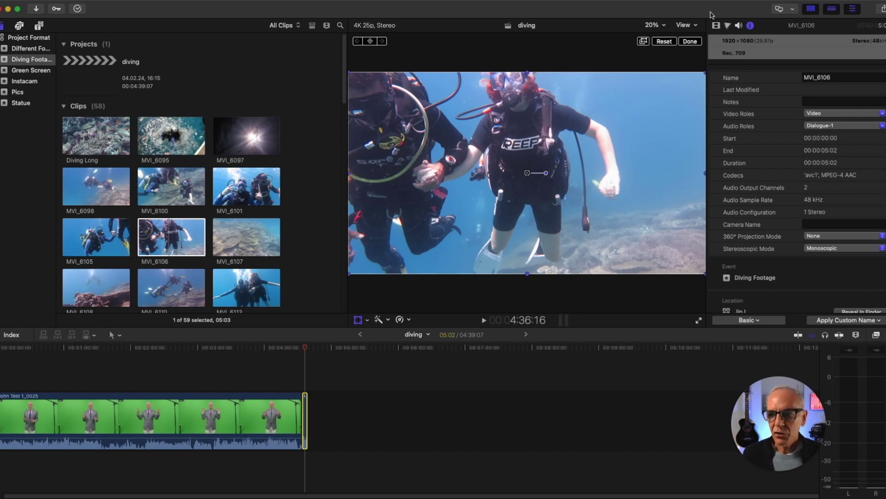
pyautogui.click(84, 69)
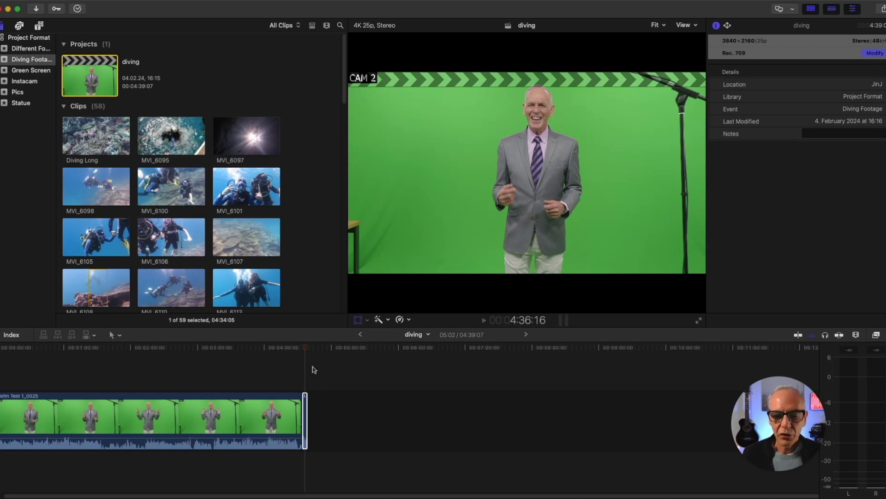
pyautogui.click(305, 349)
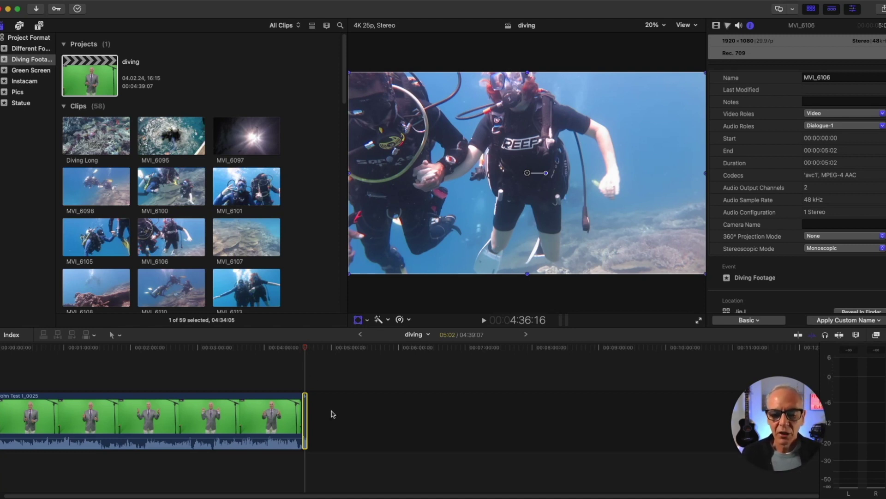
# - Select the green-screen clip in the timeline and delete it
pyautogui.moveTo(332, 413); pyautogui.dragTo(307, 413)
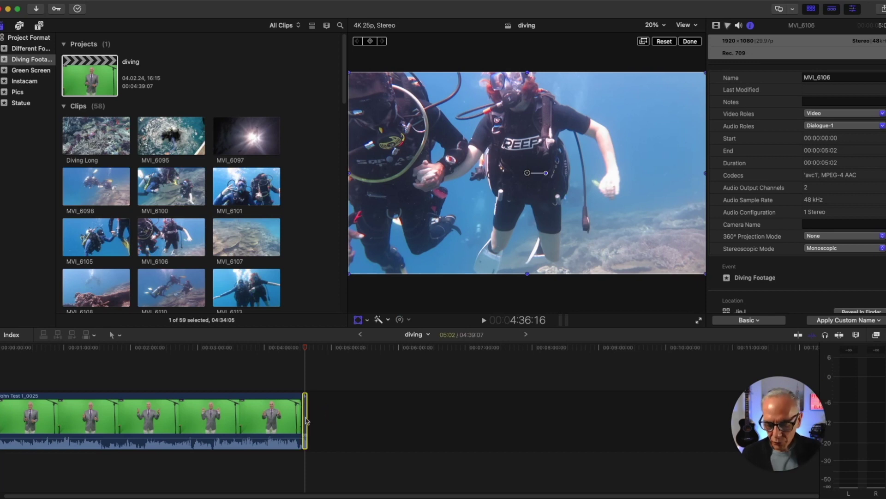
pyautogui.click(307, 413)
pyautogui.click(231, 417)
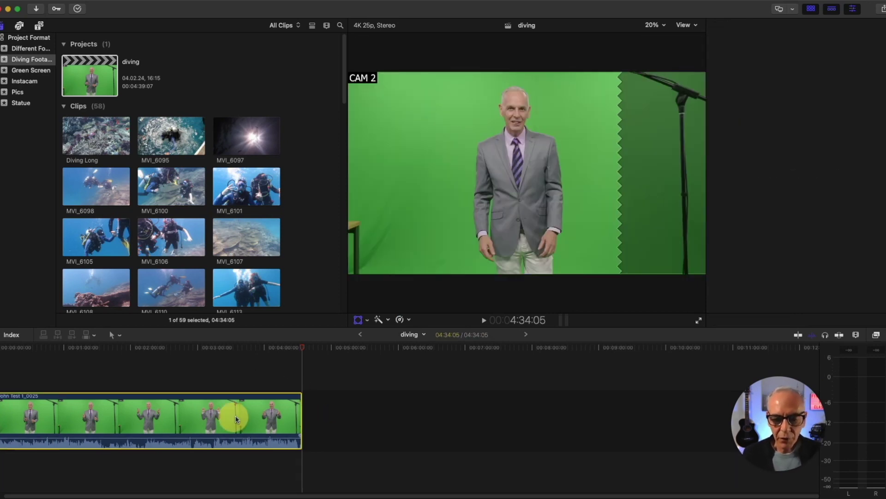
pyautogui.press('Delete')
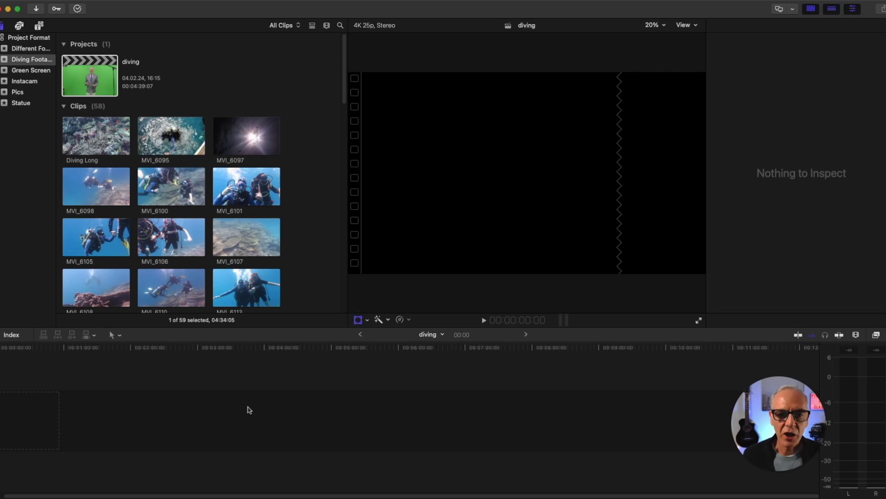
# - Set up a 'statue of liberty' project in the Statue event with automatic video settings
pyautogui.click(61, 3)
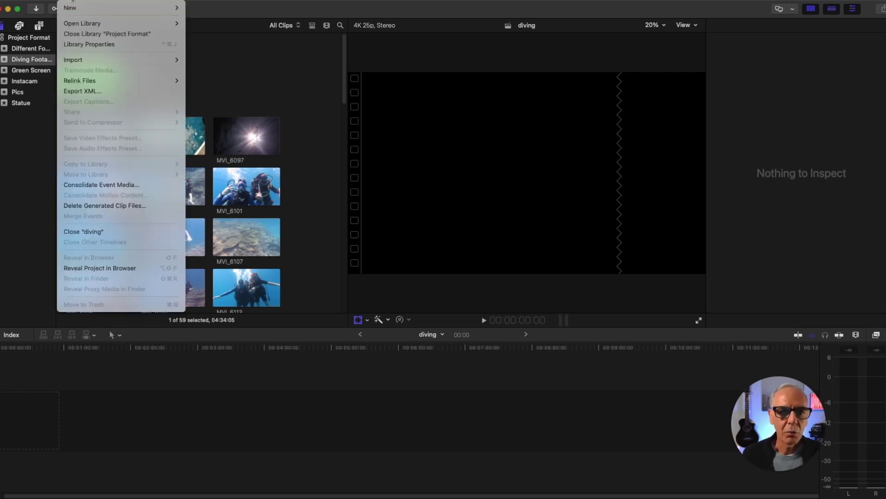
pyautogui.moveTo(77, 9)
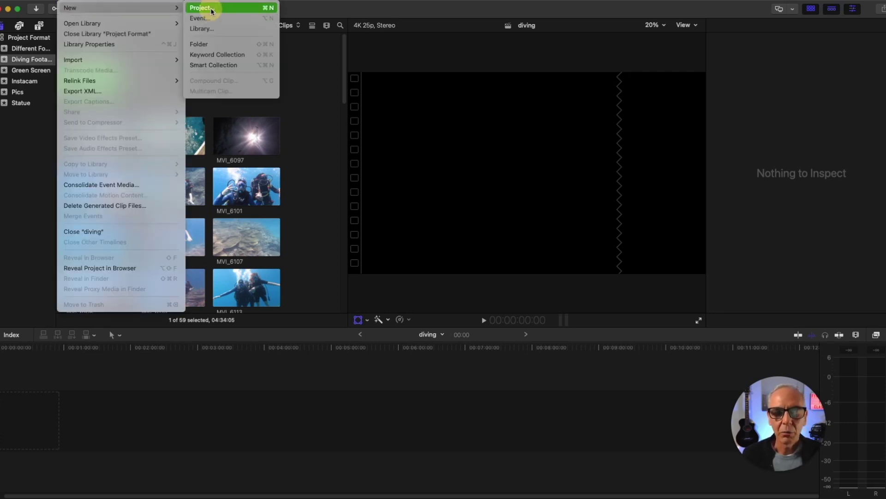
pyautogui.click(208, 8)
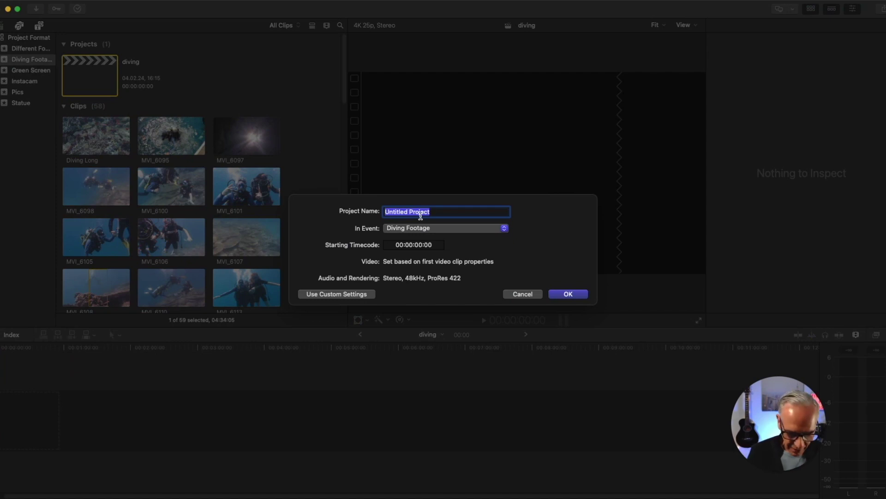
pyautogui.write('statue of liberty')
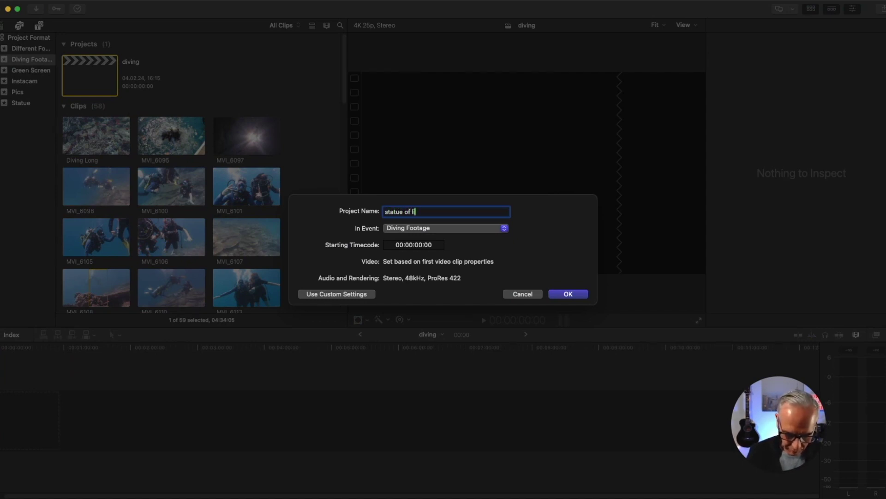
pyautogui.click(394, 229)
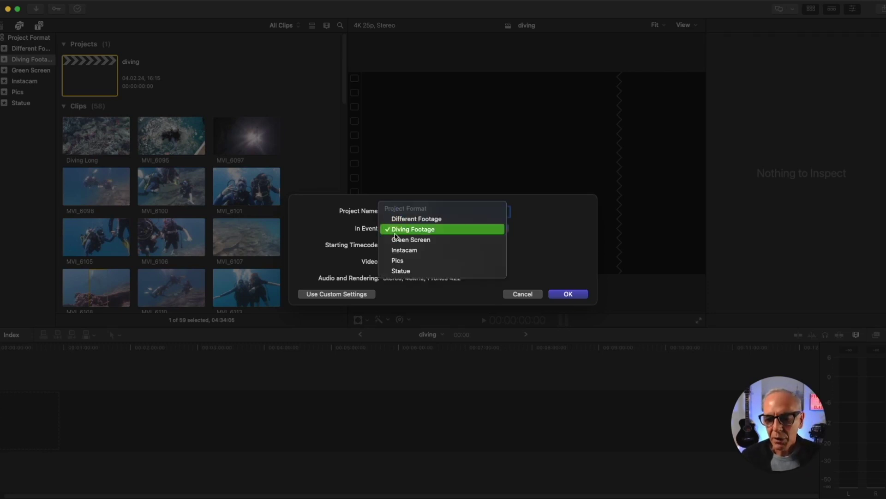
pyautogui.click(401, 271)
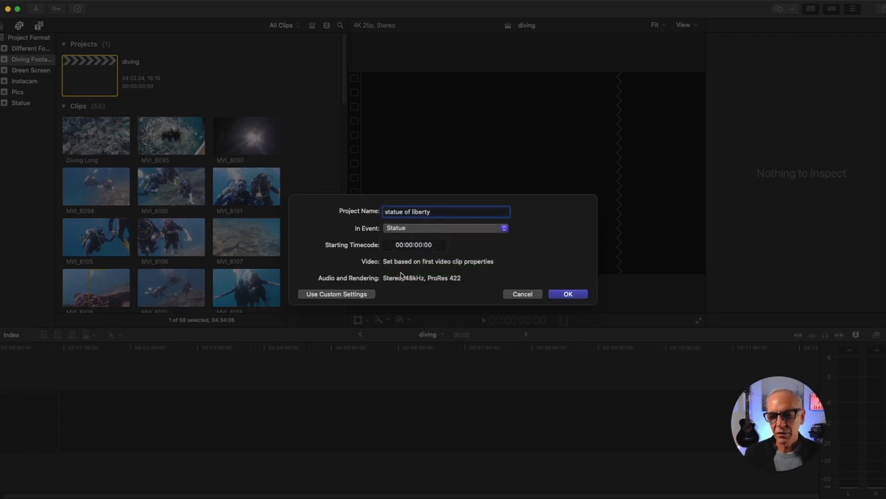
pyautogui.click(349, 295)
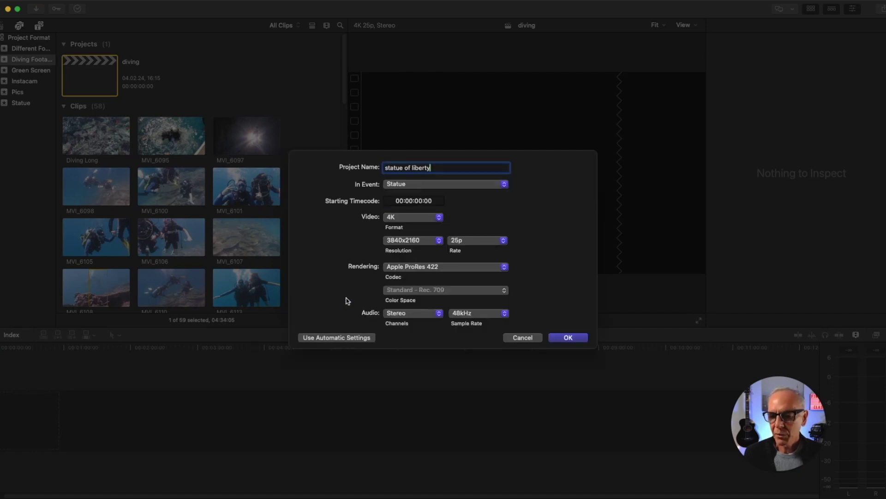
pyautogui.click(336, 339)
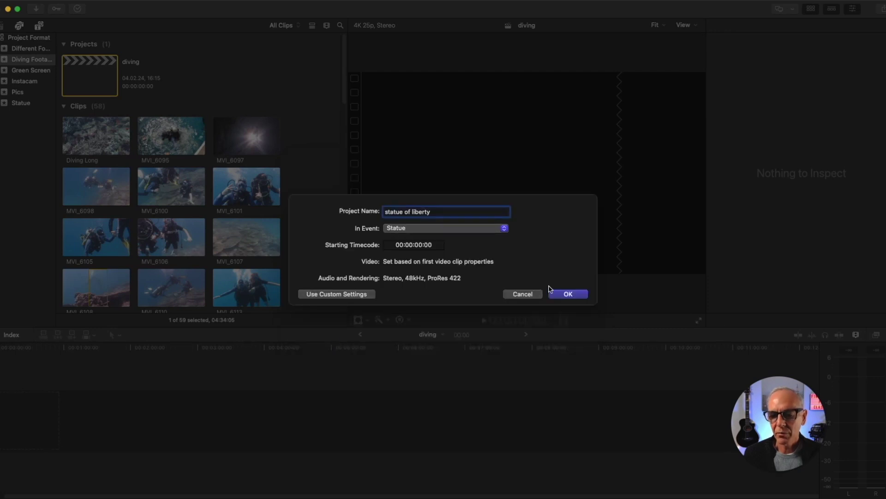
# - Create the statue of liberty project and add INSIDE BROLL, making it 1080i HD 29.97
pyautogui.click(568, 295)
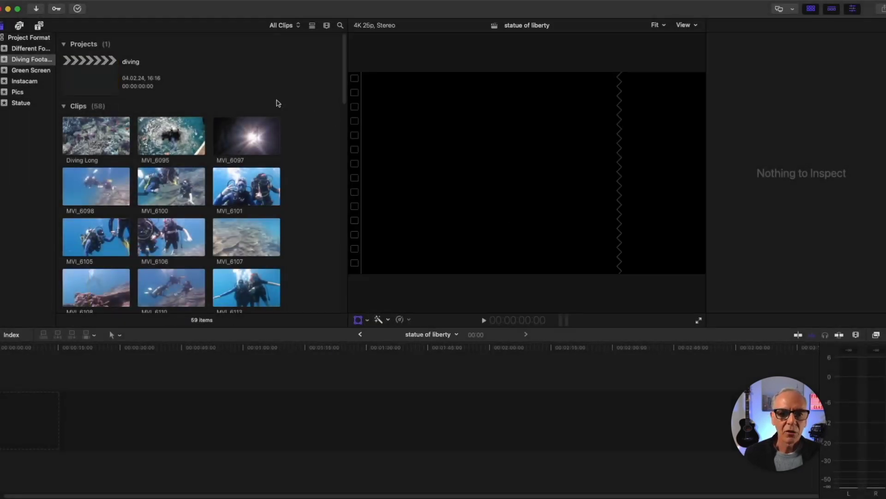
pyautogui.click(21, 104)
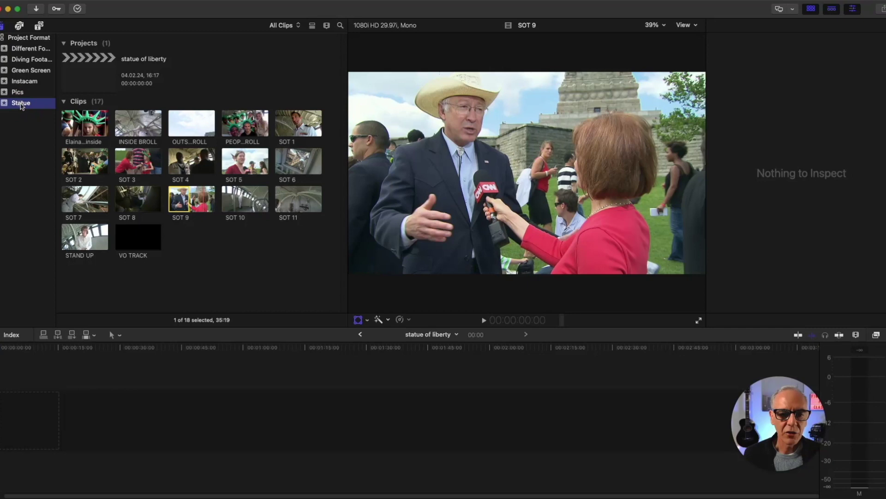
pyautogui.click(91, 79)
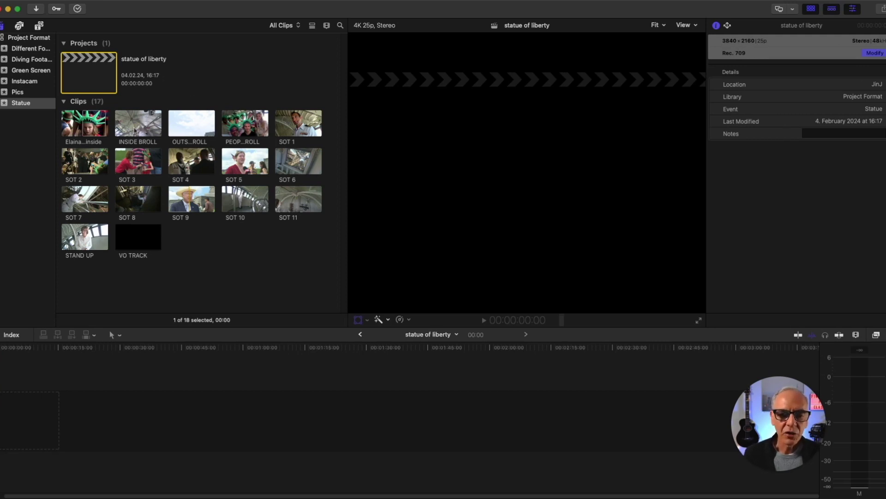
pyautogui.click(134, 130)
pyautogui.click(137, 123)
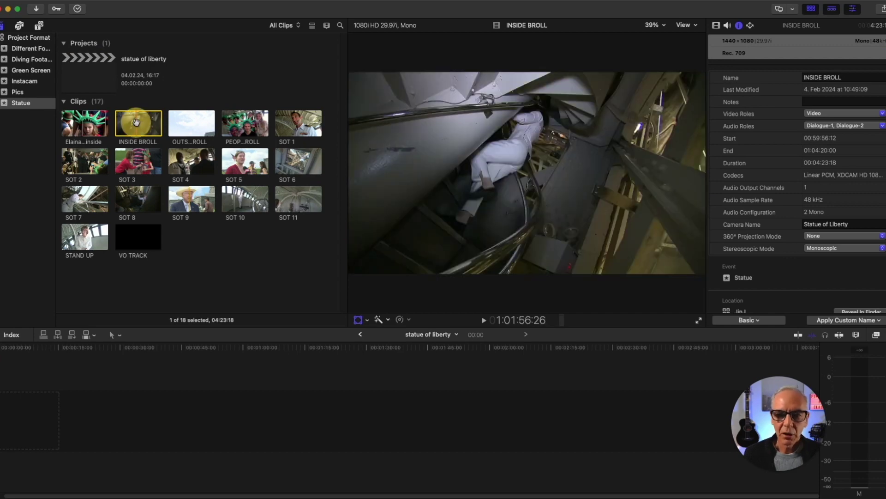
pyautogui.moveTo(136, 123); pyautogui.dragTo(37, 389)
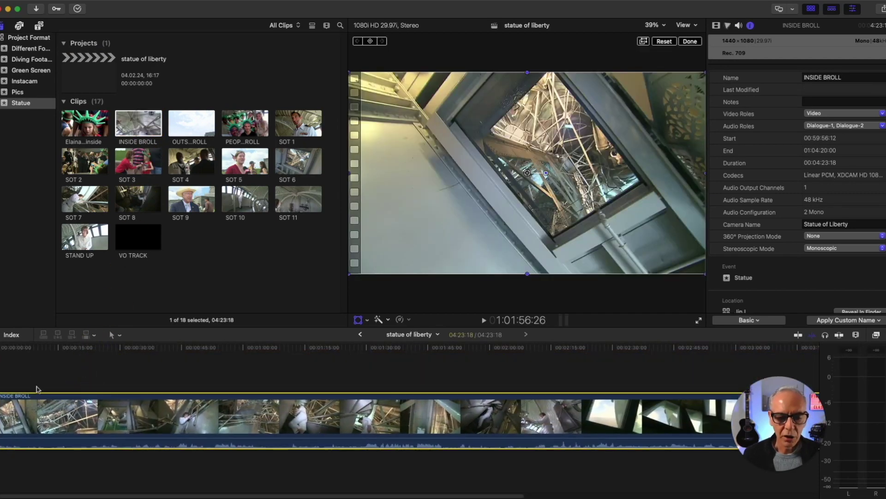
pyautogui.click(79, 65)
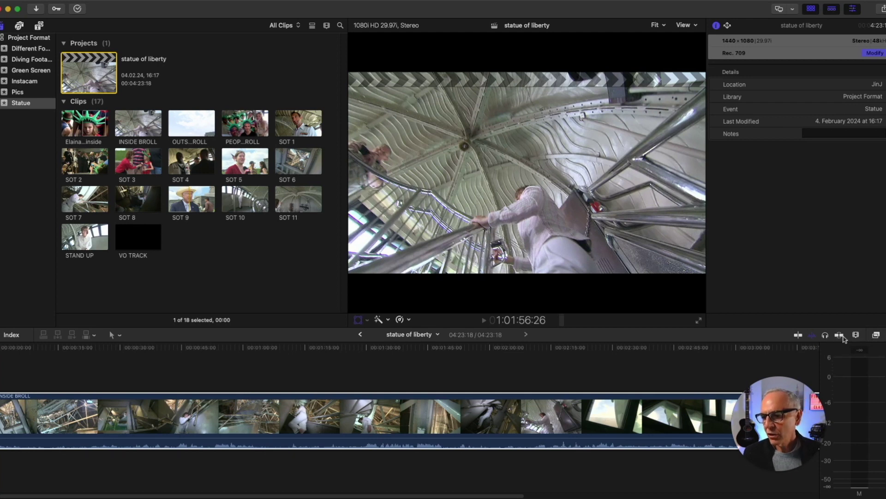
# - Zoom the timeline out with the Clip Appearance slider to show the whole clip
pyautogui.click(857, 336)
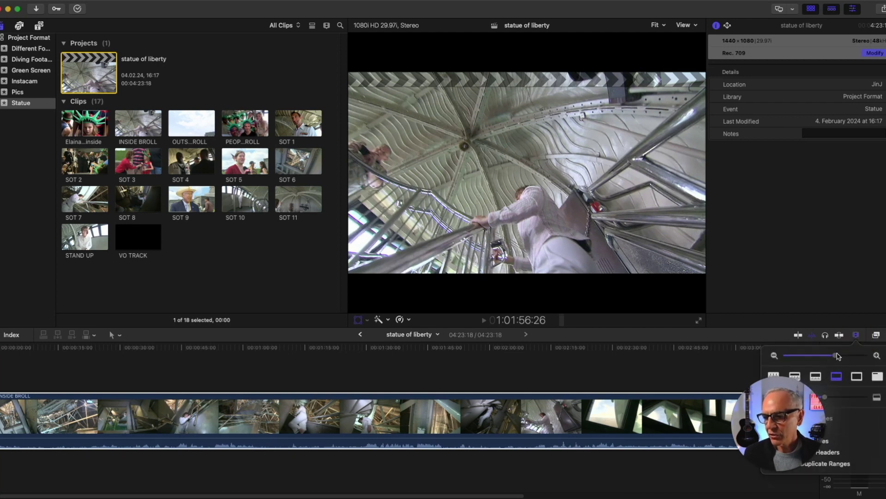
pyautogui.moveTo(835, 355); pyautogui.dragTo(817, 355)
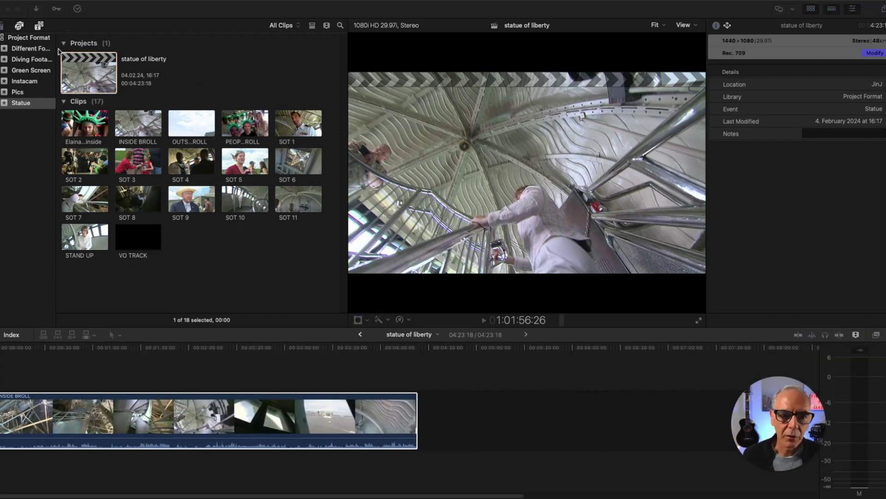
pyautogui.click(21, 84)
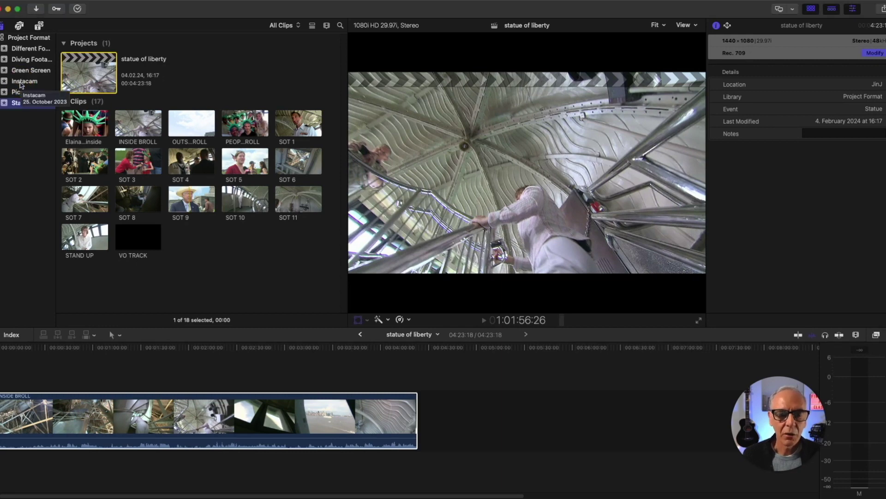
# - Add insta-try 3 from Instacam after INSIDE BROLL, then confirm the project stays 1080i HD
pyautogui.click(21, 84)
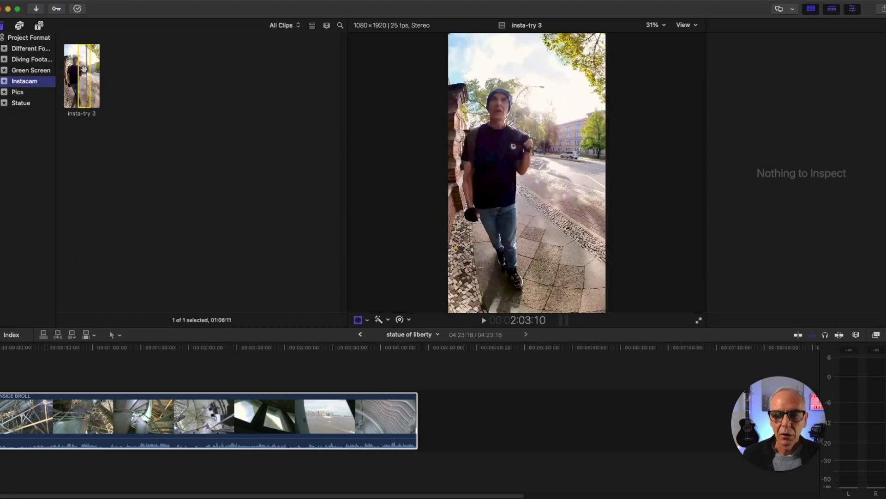
pyautogui.moveTo(84, 69); pyautogui.dragTo(446, 418)
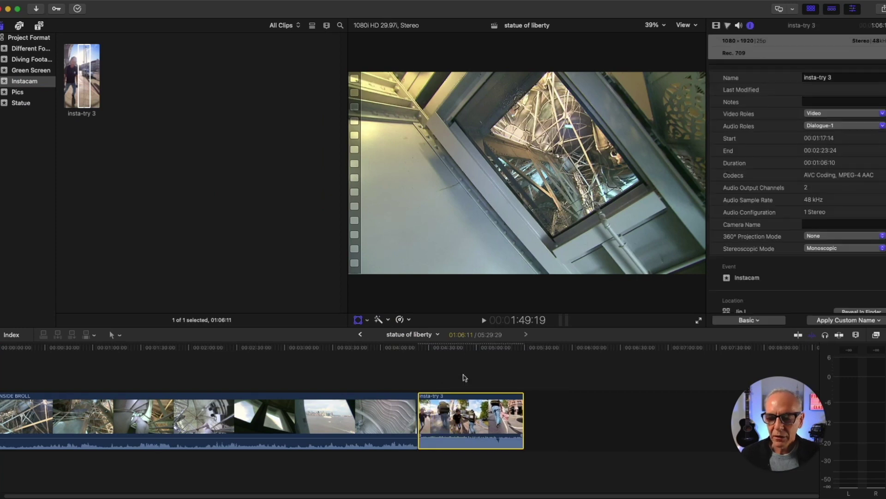
pyautogui.click(448, 348)
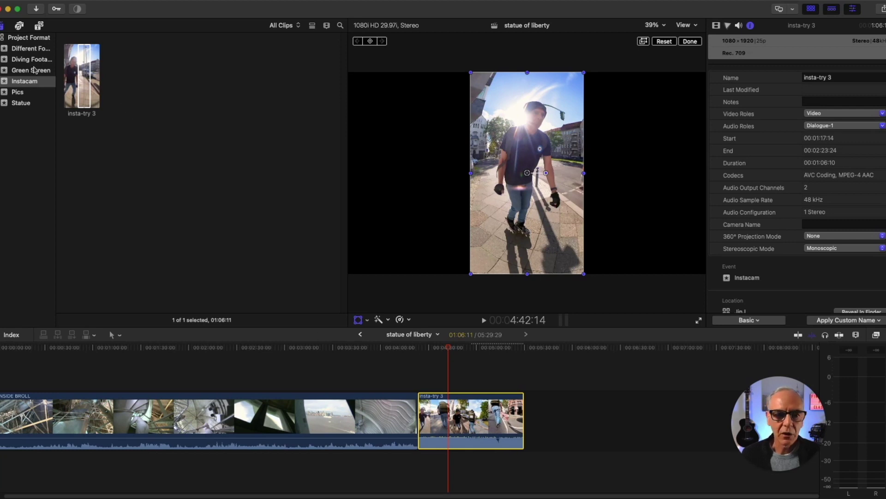
pyautogui.click(20, 104)
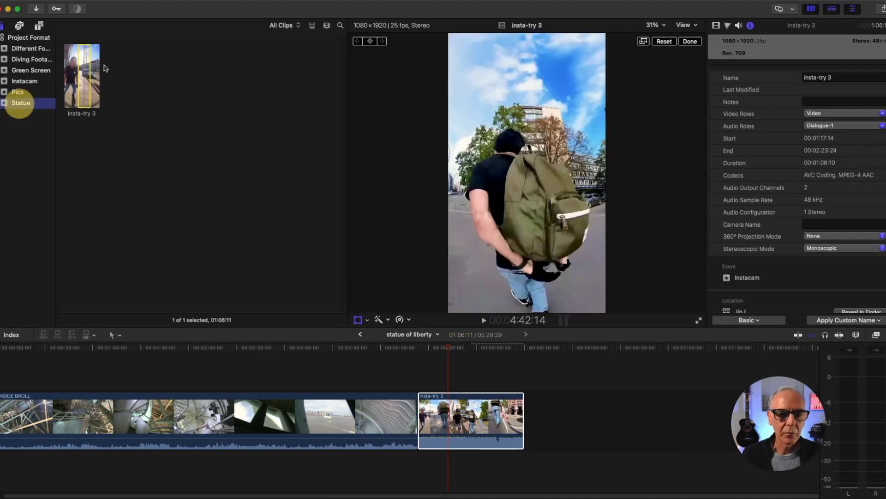
pyautogui.click(91, 70)
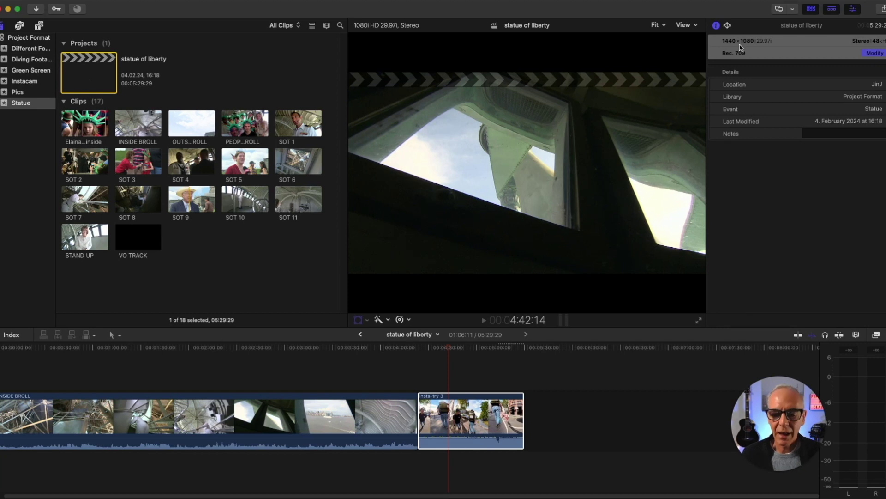
# - Clear the timeline and add the garden group photo, accepting a square 1080x1080 60p format
pyautogui.moveTo(577, 425); pyautogui.dragTo(305, 420)
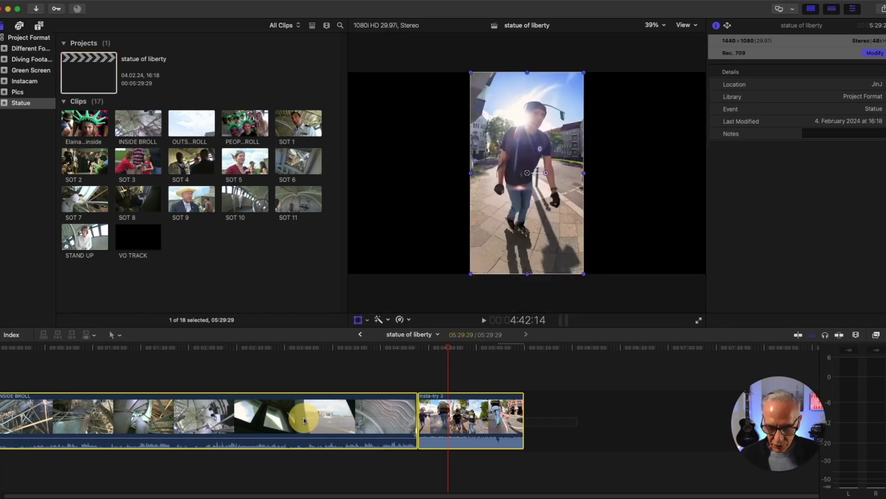
pyautogui.press('Delete')
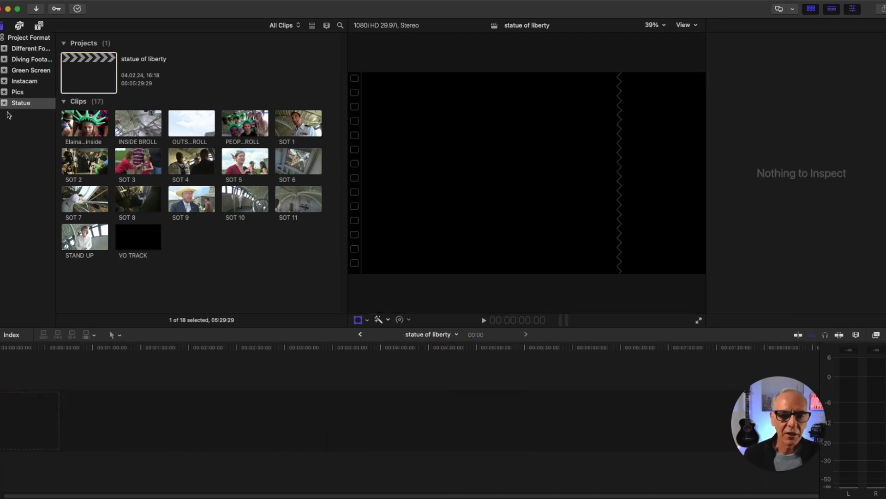
pyautogui.click(31, 48)
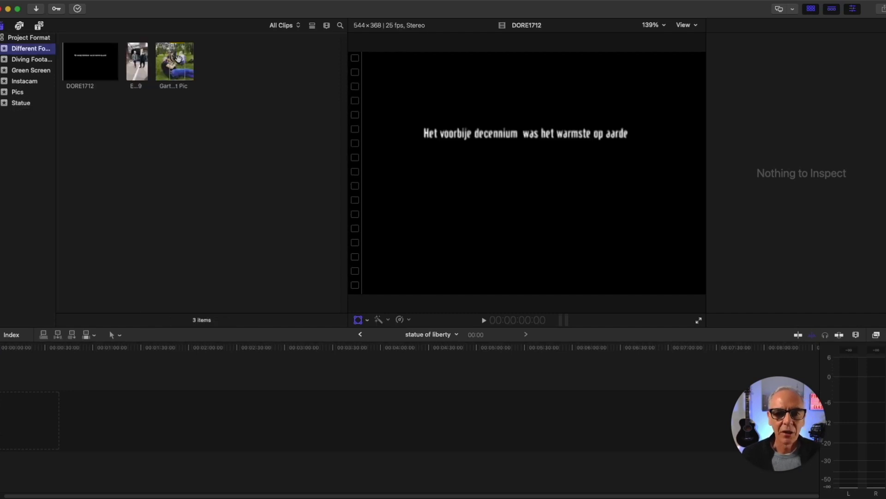
pyautogui.moveTo(175, 59); pyautogui.dragTo(146, 420)
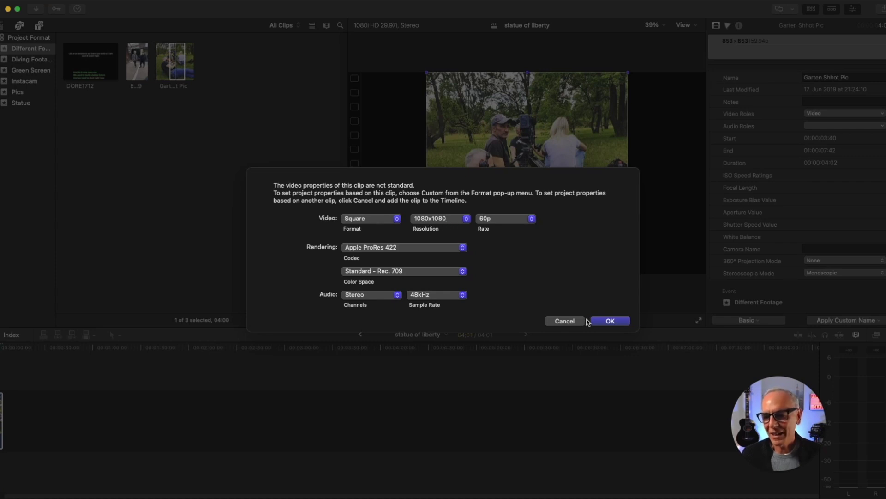
pyautogui.click(610, 321)
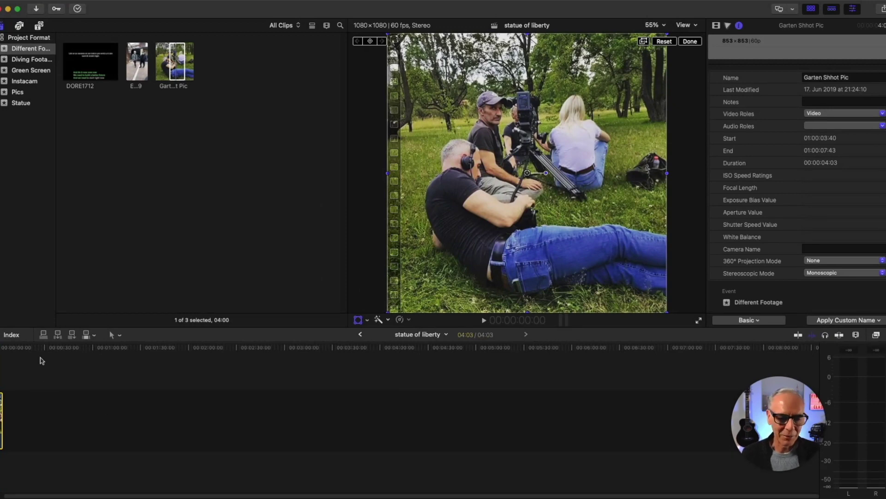
# - Undo the format change and clip addition, returning the empty project to 1080i HD 29.97i
pyautogui.moveTo(16, 348); pyautogui.dragTo(2, 353)
pyautogui.press('super+z')
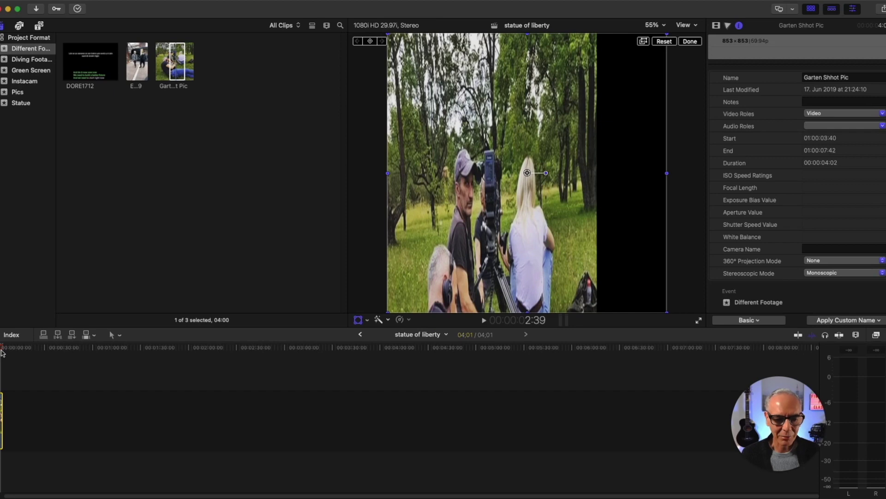
pyautogui.press('super+z')
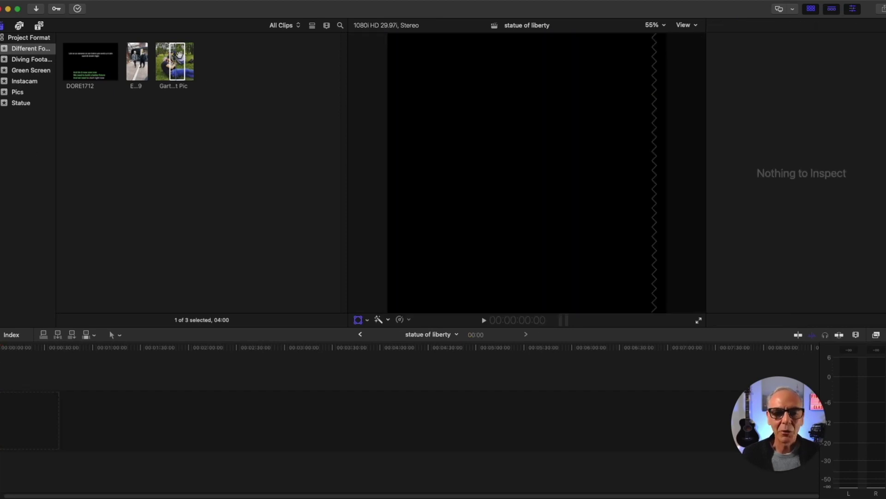
# - Add Garten Shhot Pic to the empty project using a custom 853x853, 59.94p format
pyautogui.moveTo(179, 54); pyautogui.dragTo(174, 415)
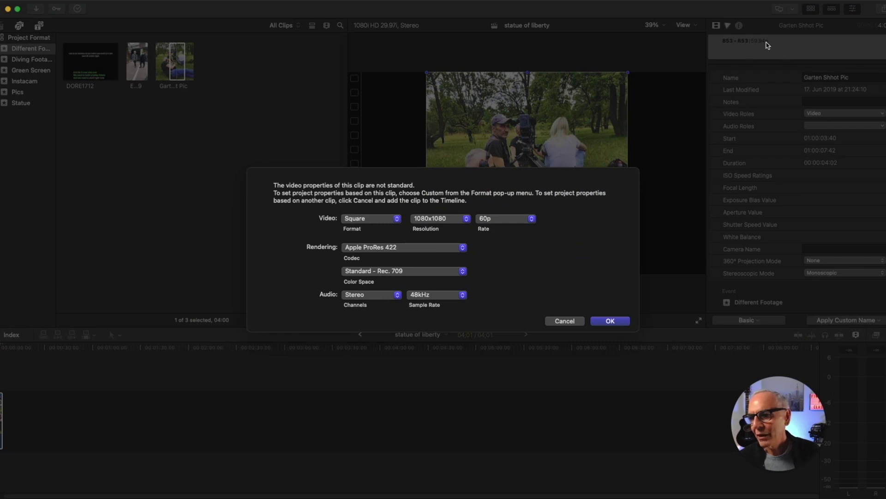
pyautogui.click(366, 223)
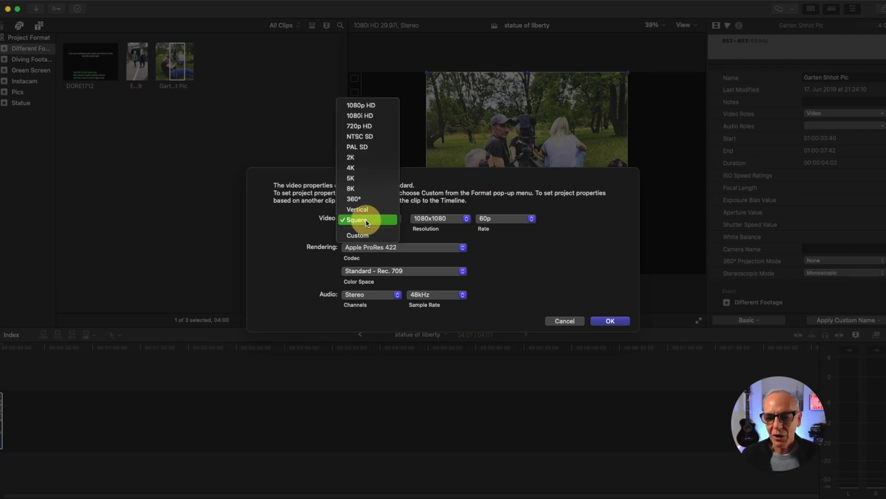
pyautogui.click(375, 236)
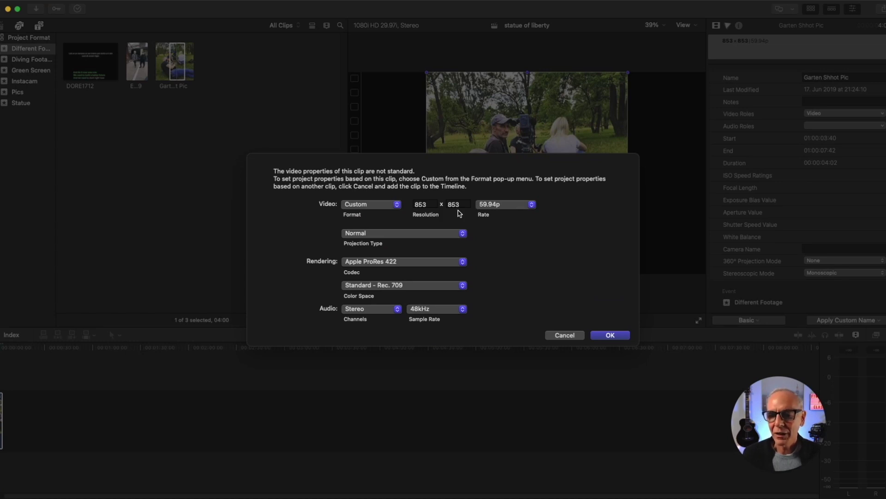
pyautogui.click(610, 335)
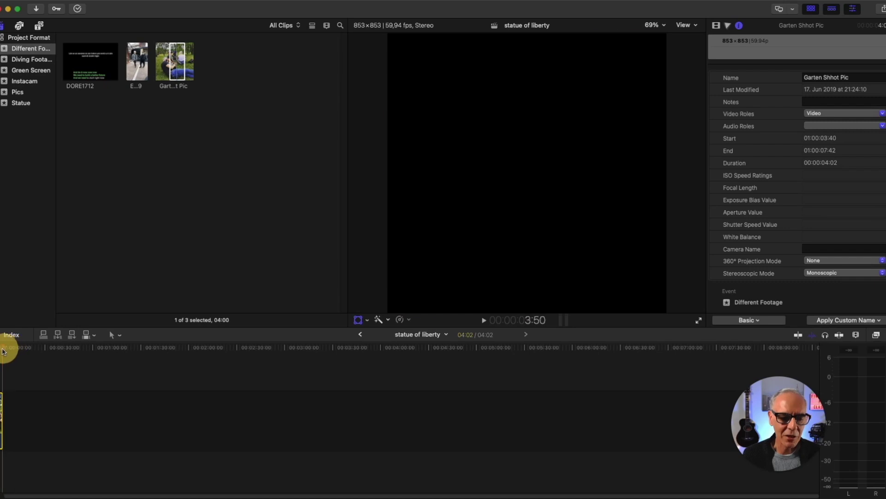
pyautogui.click(2, 349)
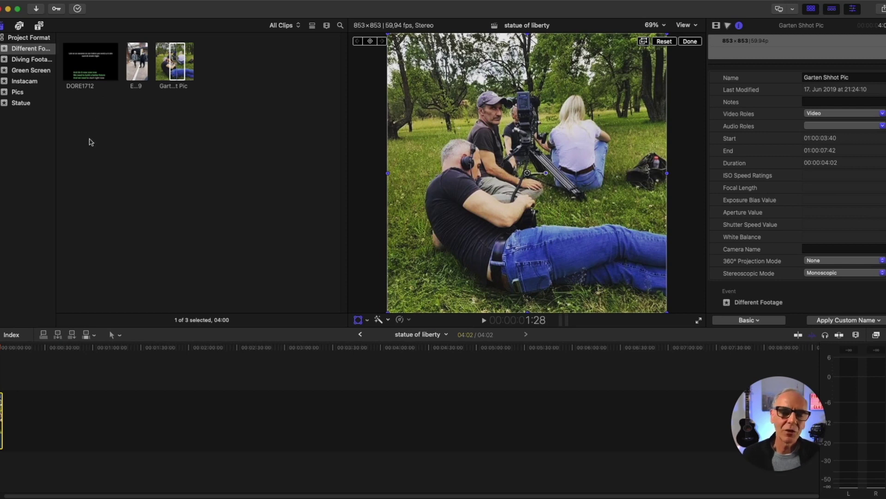
pyautogui.click(30, 60)
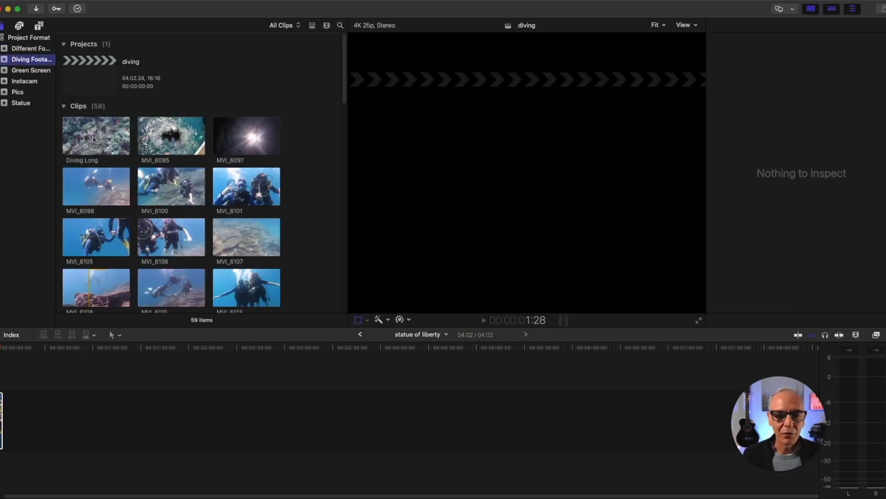
# - Add the Diving Long clip to the timeline, scrub into it, and select it
pyautogui.moveTo(93, 139); pyautogui.dragTo(107, 406)
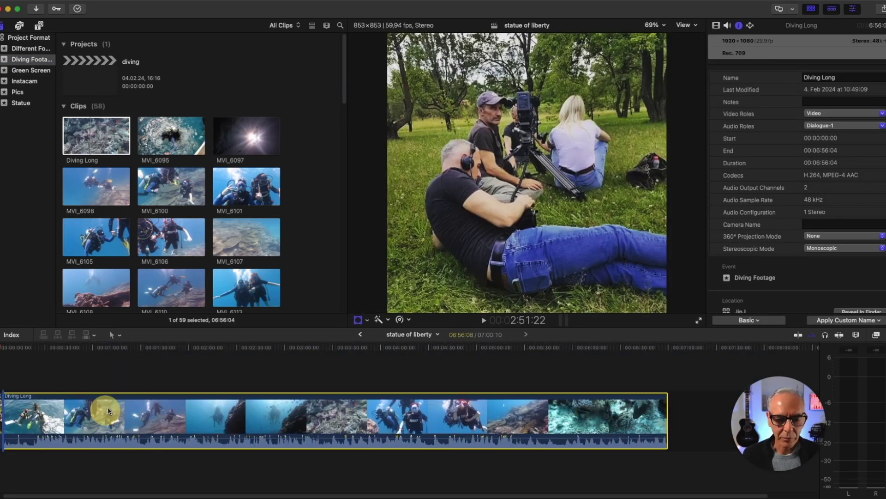
pyautogui.click(79, 349)
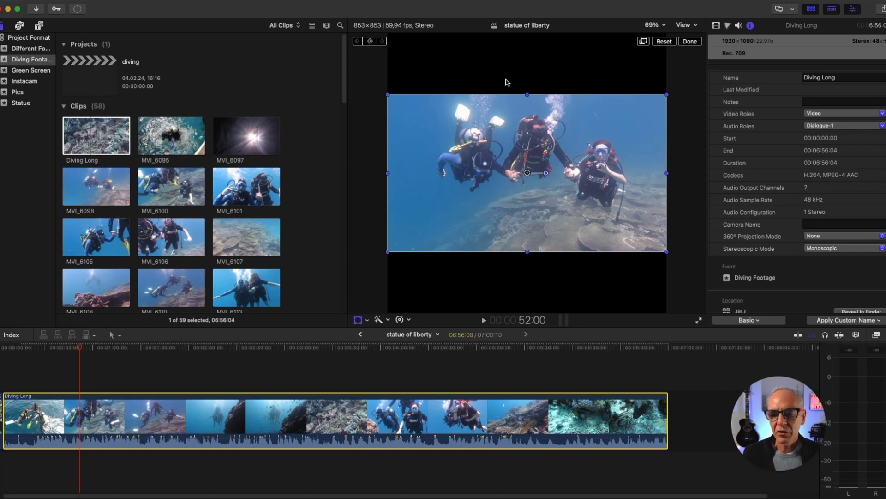
pyautogui.moveTo(383, 368); pyautogui.dragTo(29, 441)
# - Delete Diving Long and add SOT 4 from the Statue event to the empty project
pyautogui.press('Delete')
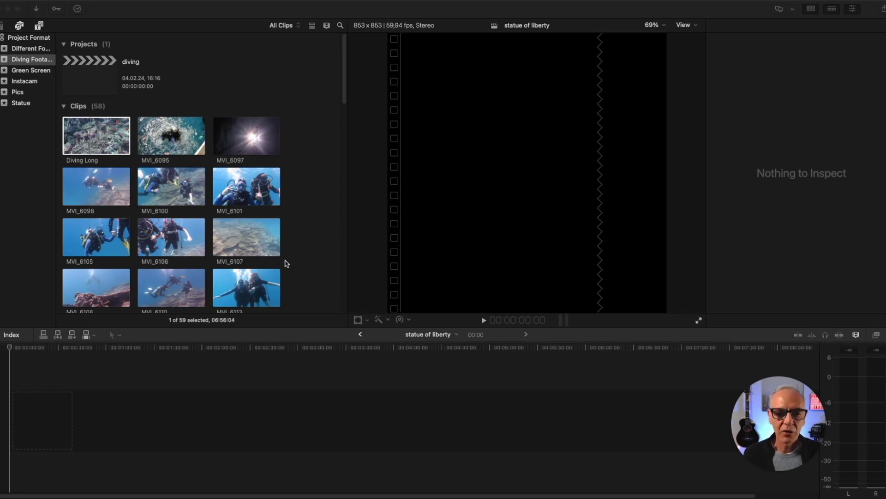
pyautogui.click(286, 263)
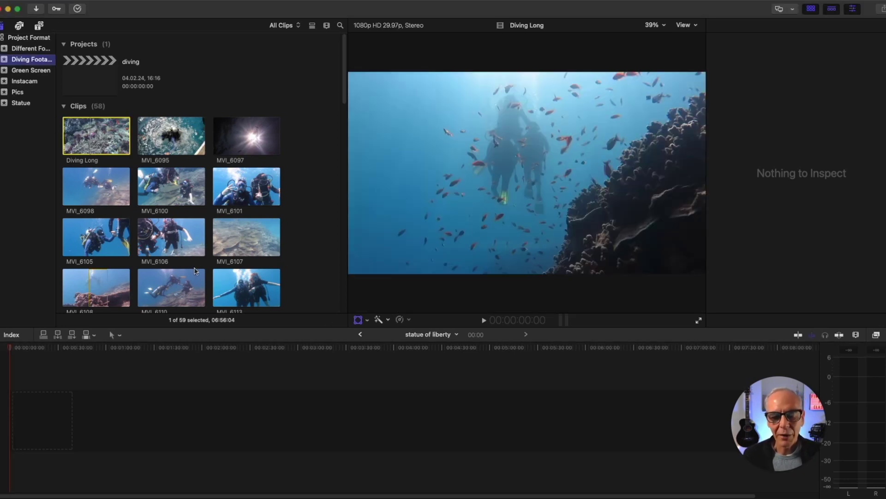
pyautogui.click(24, 106)
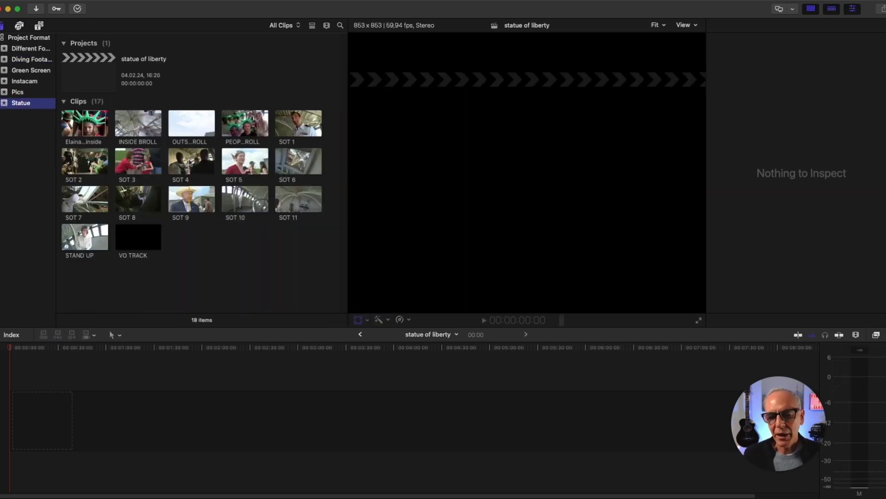
pyautogui.click(190, 161)
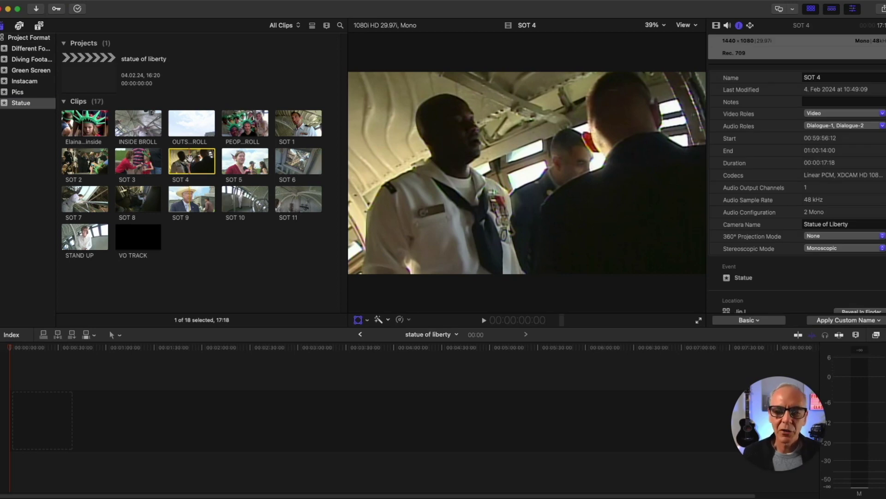
pyautogui.moveTo(190, 161); pyautogui.dragTo(103, 411)
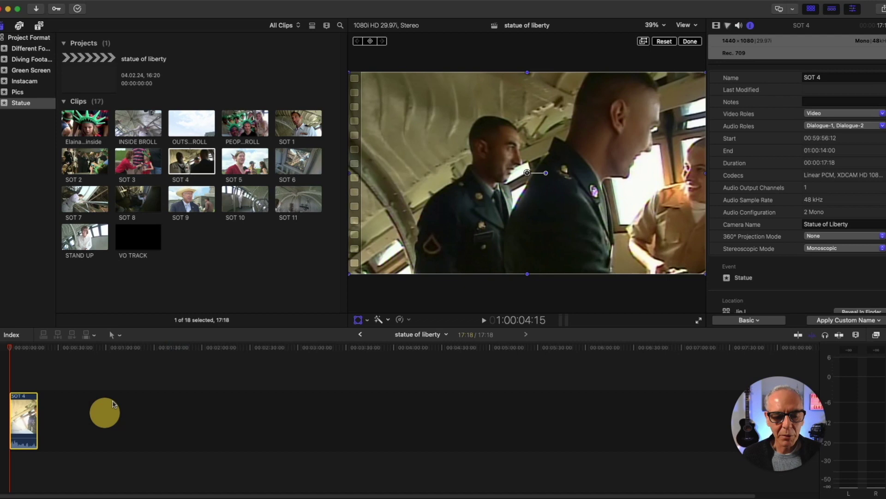
pyautogui.click(23, 349)
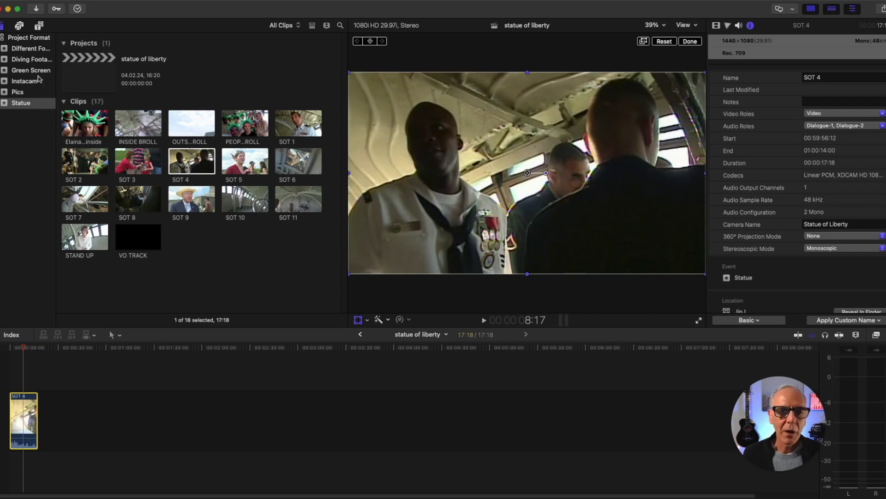
# - Append MVI_6110 from Diving Footage after SOT 4, then delete both clips
pyautogui.click(41, 61)
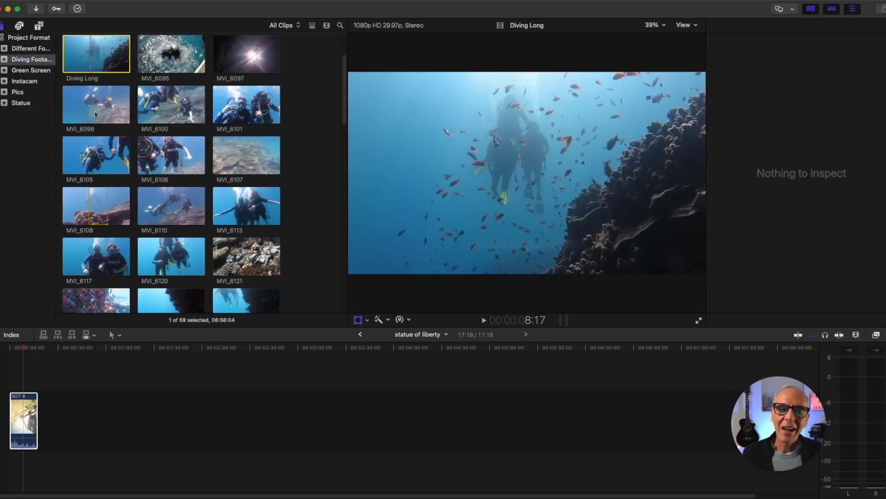
pyautogui.click(94, 111)
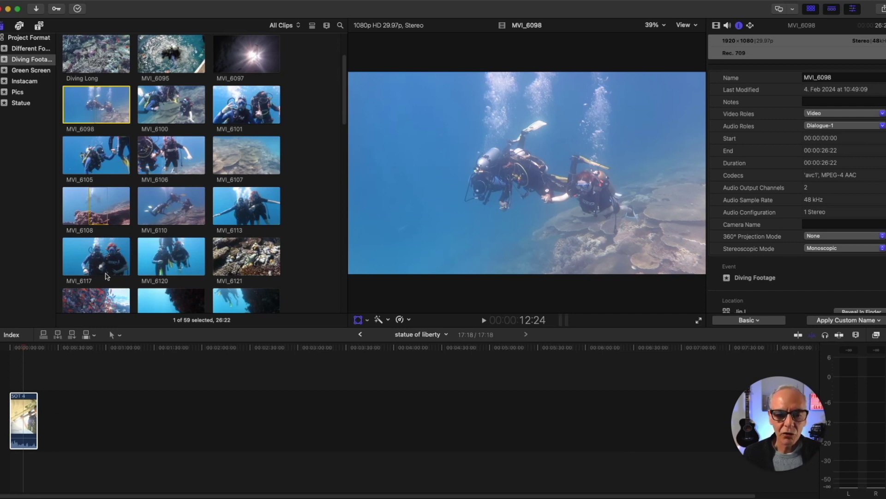
pyautogui.click(166, 204)
pyautogui.moveTo(167, 204); pyautogui.dragTo(141, 423)
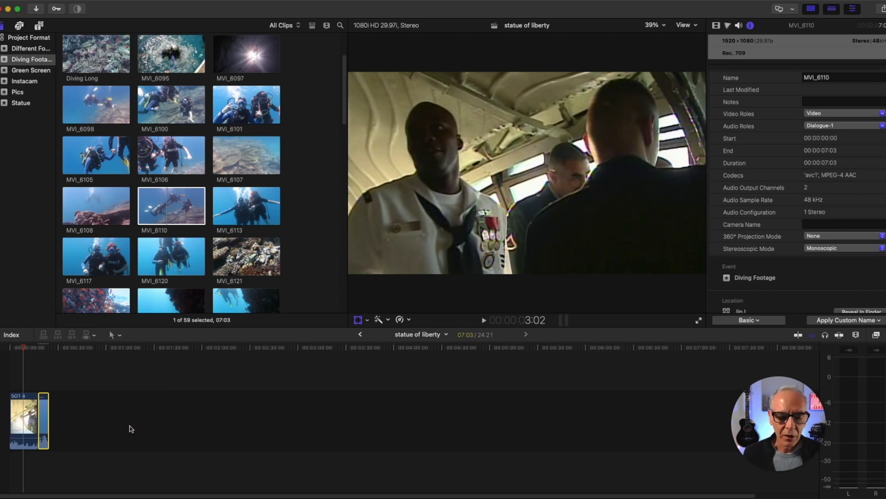
pyautogui.moveTo(130, 423); pyautogui.dragTo(25, 423)
pyautogui.press('Delete')
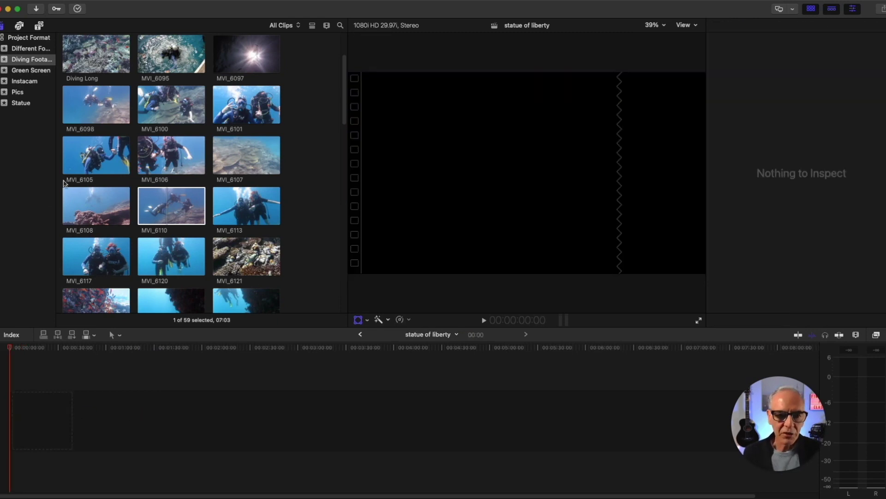
# - Add MVI_6110, insert SOT 5 from the Statue event before it, and show project properties
pyautogui.moveTo(169, 209); pyautogui.dragTo(175, 437)
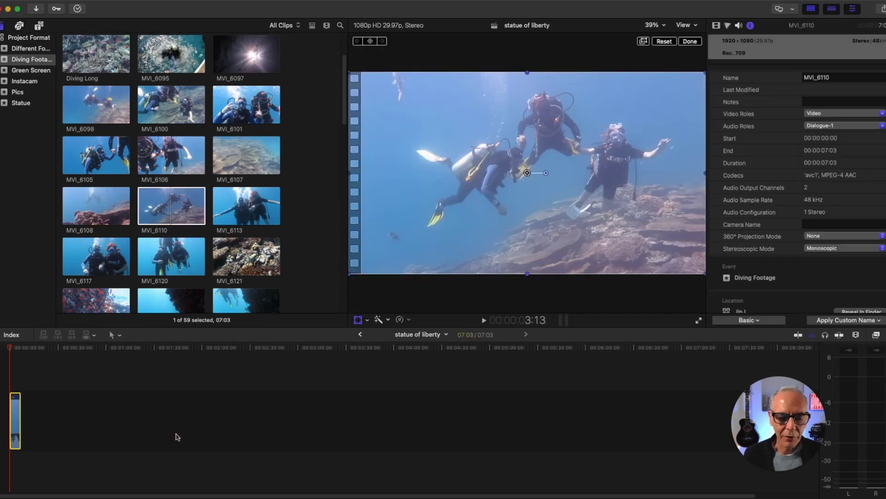
pyautogui.click(21, 103)
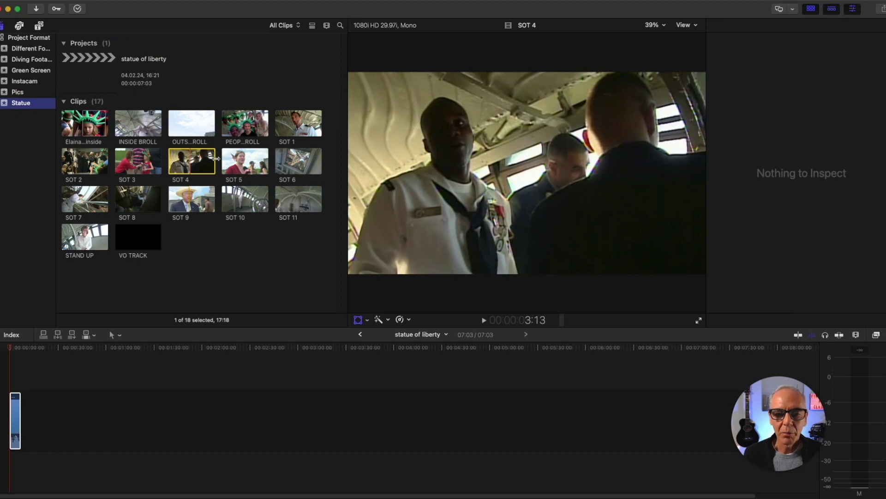
pyautogui.moveTo(249, 162); pyautogui.dragTo(7, 412)
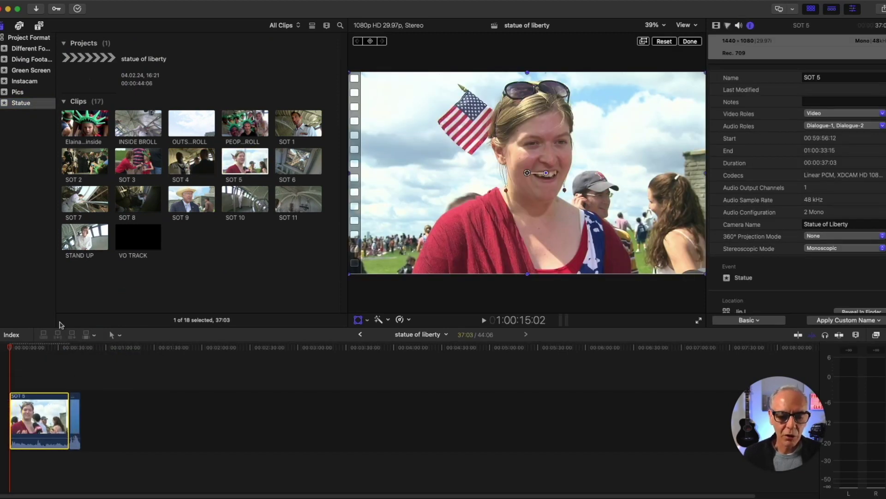
pyautogui.click(48, 350)
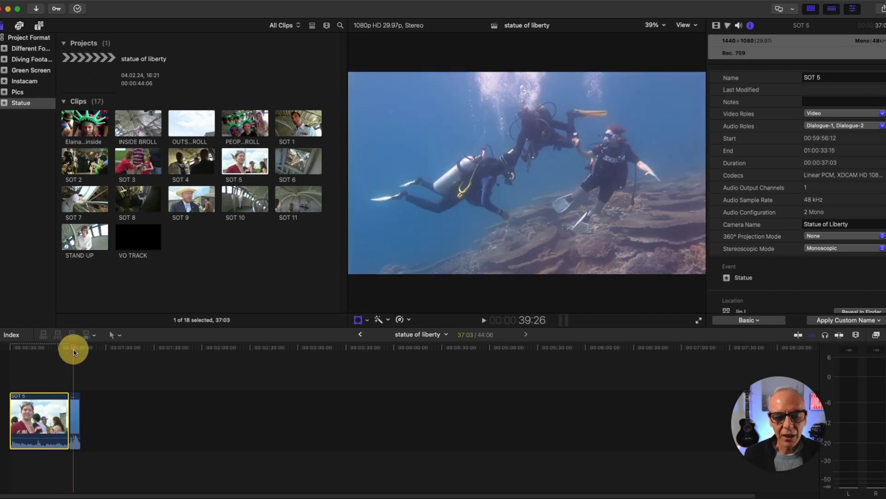
pyautogui.click(43, 351)
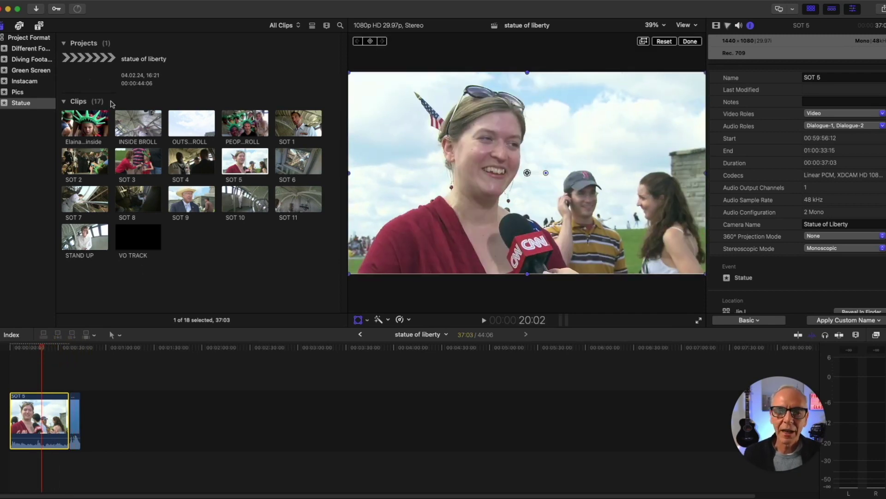
pyautogui.click(75, 424)
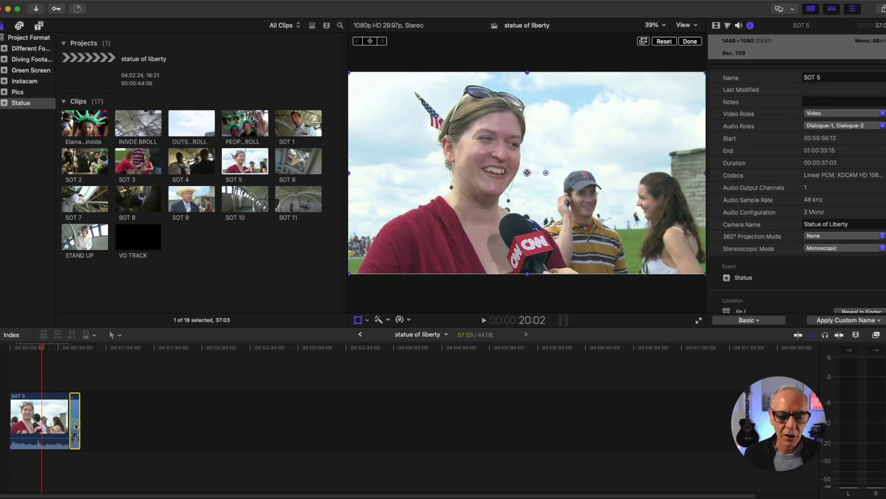
pyautogui.click(83, 77)
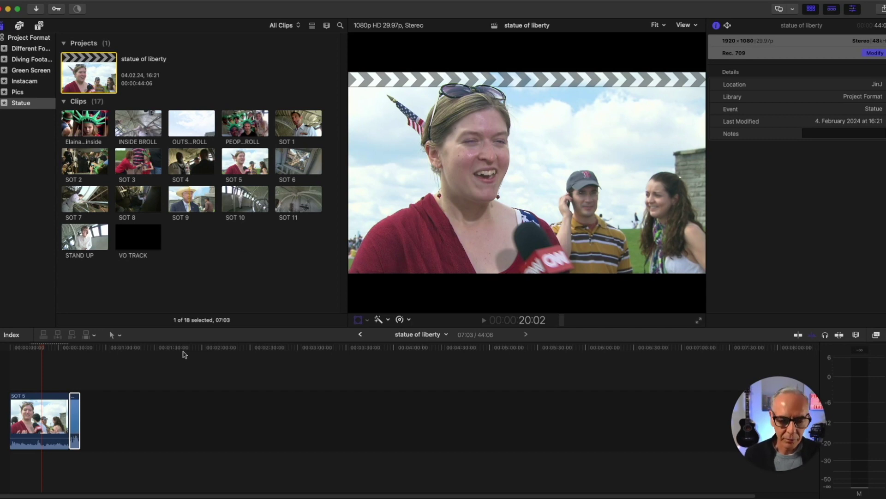
# - Switch the browser to list view and scroll right through its columns
pyautogui.click(312, 27)
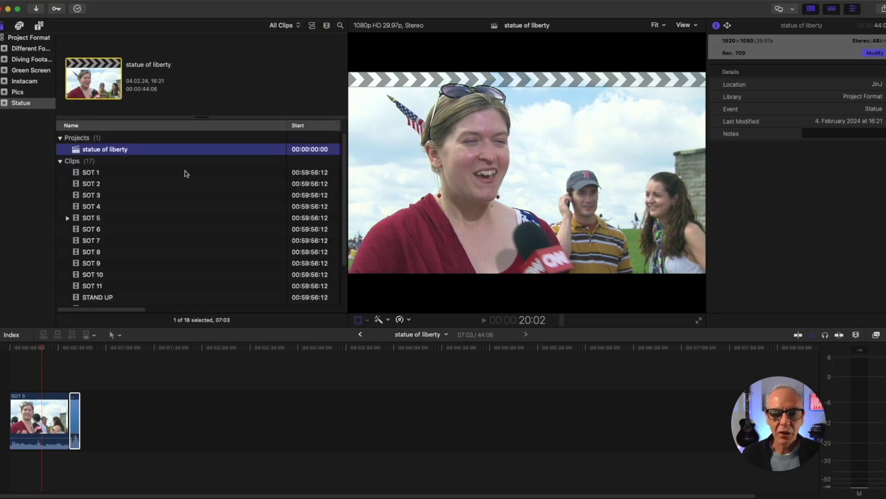
pyautogui.hscroll(10, 182, 173)
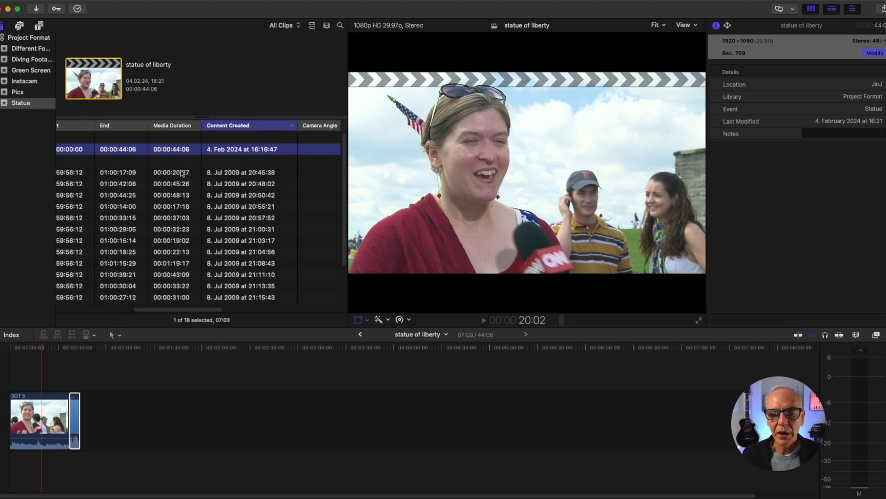
pyautogui.hscroll(10, 182, 173)
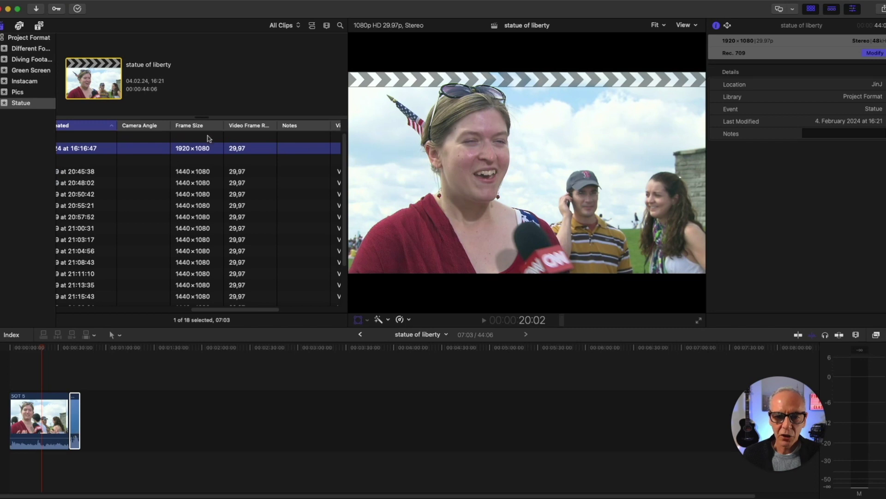
# - Move the Frame Size and Video Frame Rate columns ahead of Camera Angle
pyautogui.rightClick(183, 128)
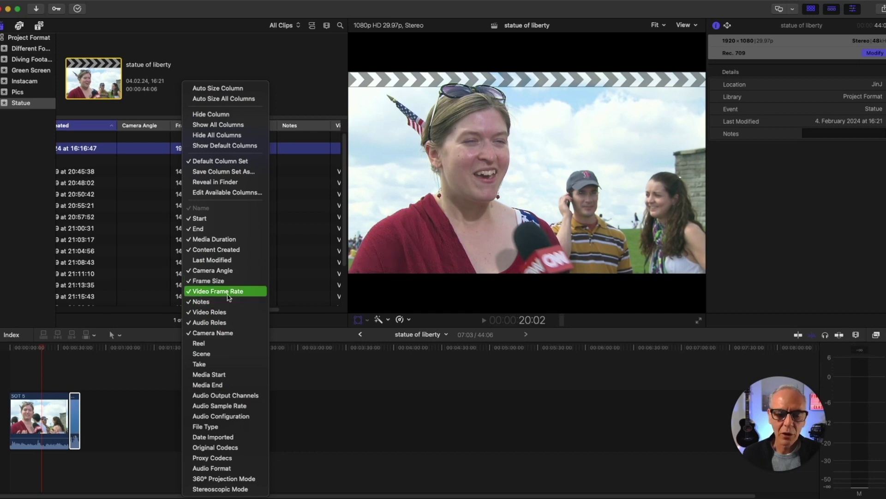
pyautogui.click(338, 430)
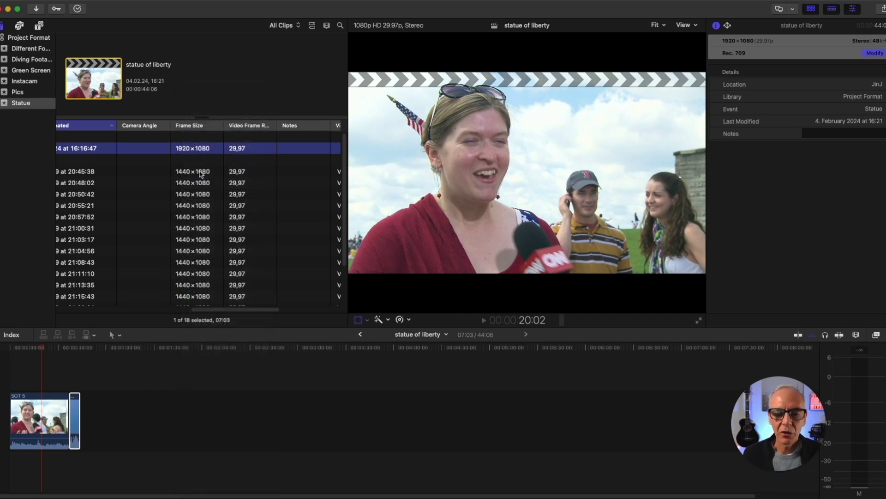
pyautogui.moveTo(192, 129); pyautogui.dragTo(139, 125)
pyautogui.moveTo(249, 126); pyautogui.dragTo(197, 129)
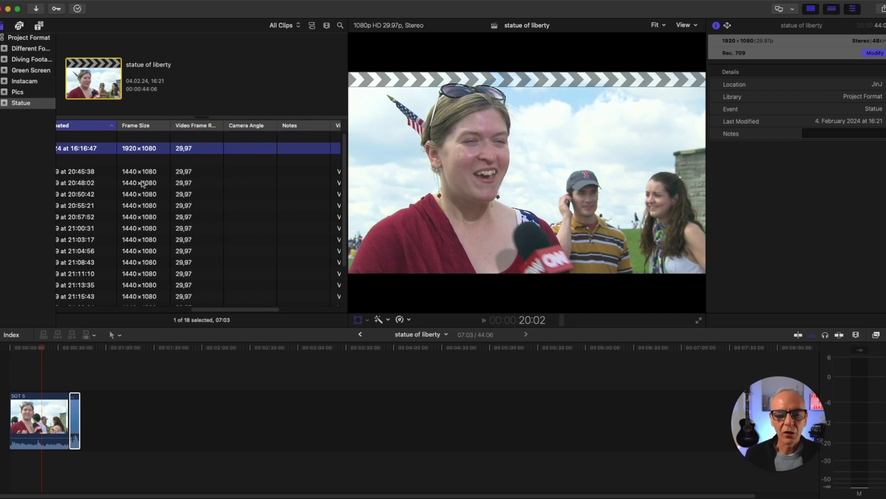
pyautogui.scroll(-2, 184, 179)
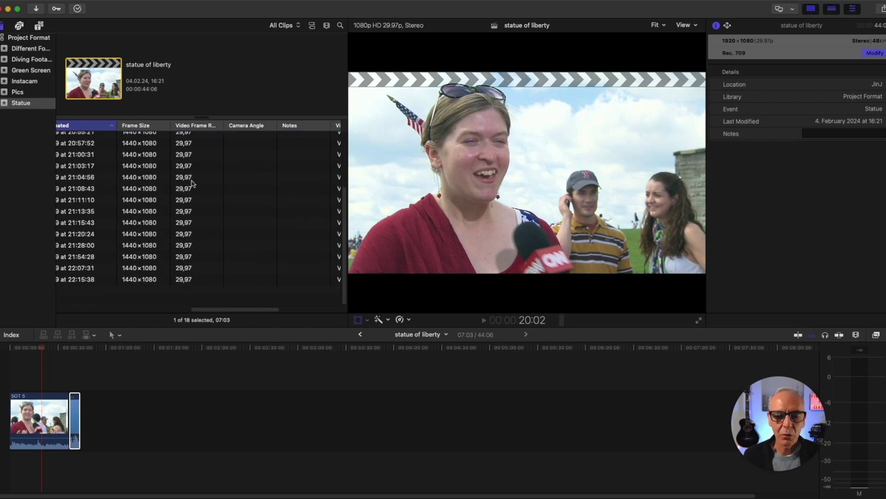
pyautogui.scroll(2, 192, 184)
pyautogui.hscroll(1, 190, 181)
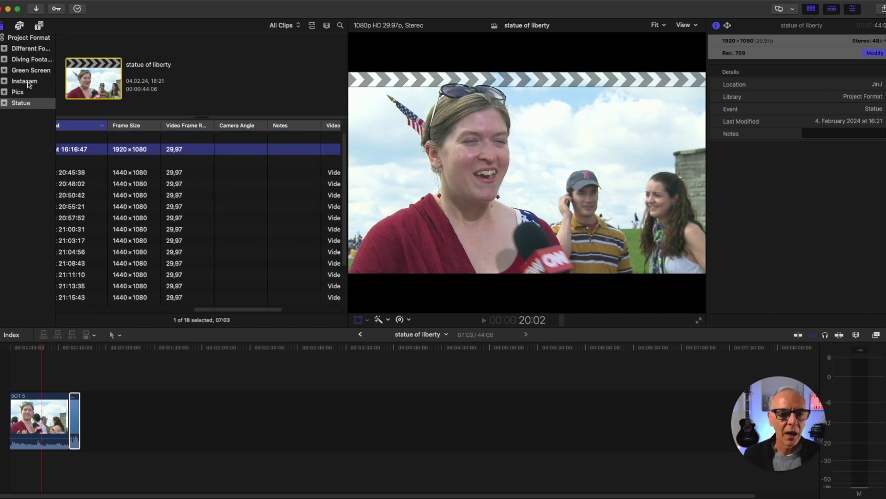
# - Browse Instacam, Green Screen, Diving Footage and Different Footage clips, then remove the timeline clip
pyautogui.click(29, 82)
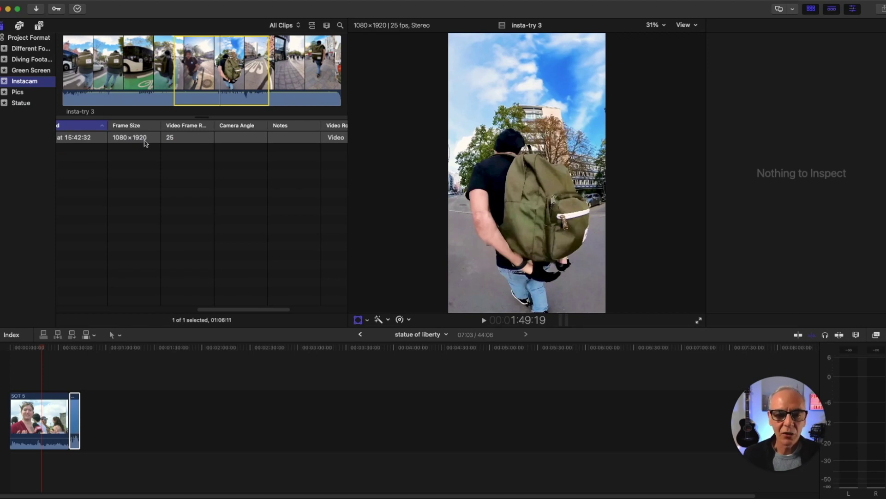
pyautogui.click(35, 72)
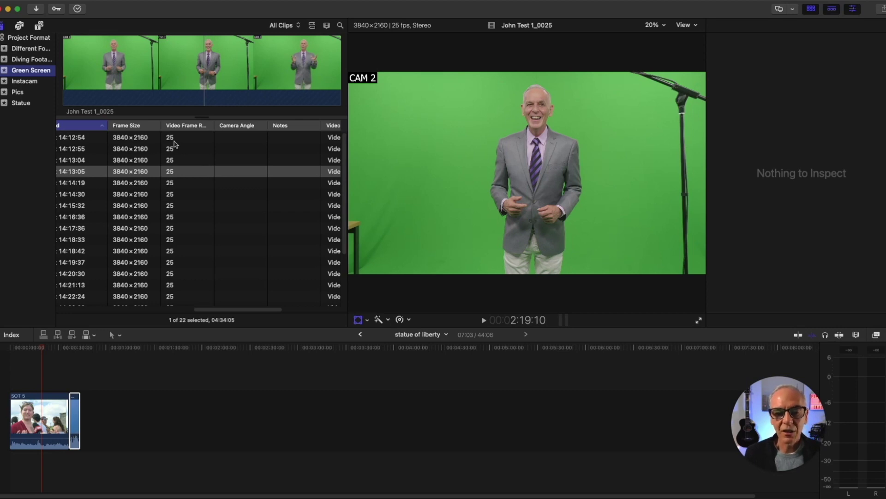
pyautogui.click(27, 60)
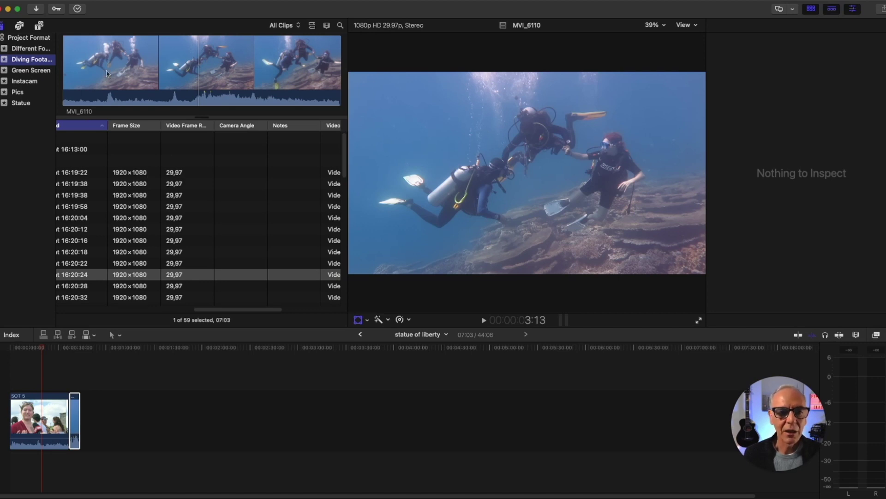
pyautogui.click(33, 50)
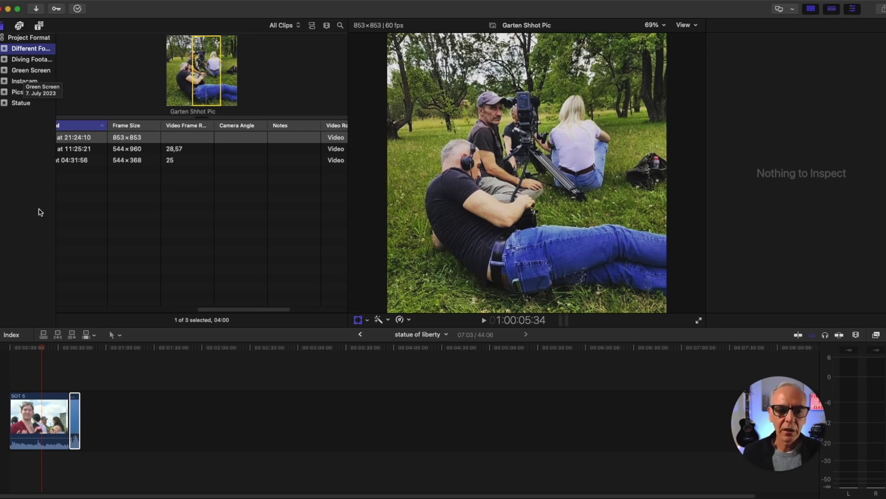
pyautogui.press('super+z')
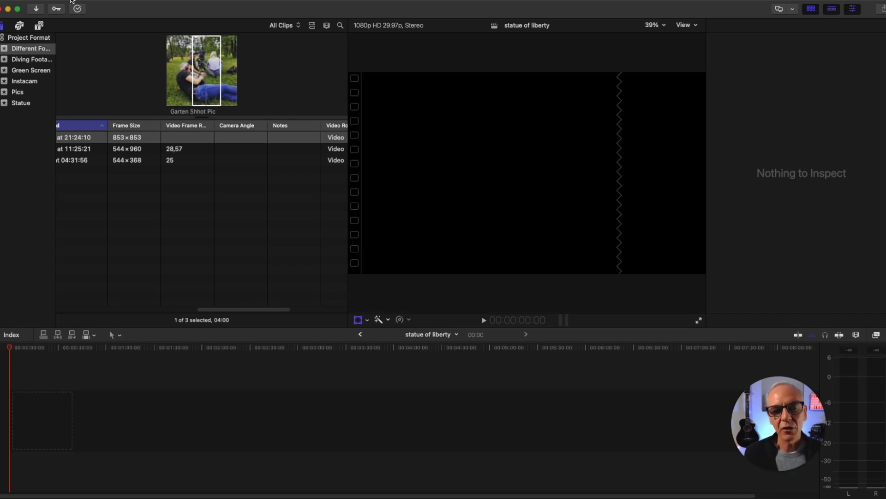
# - Start a new project named interview in the Green Screen event
pyautogui.click(71, 1)
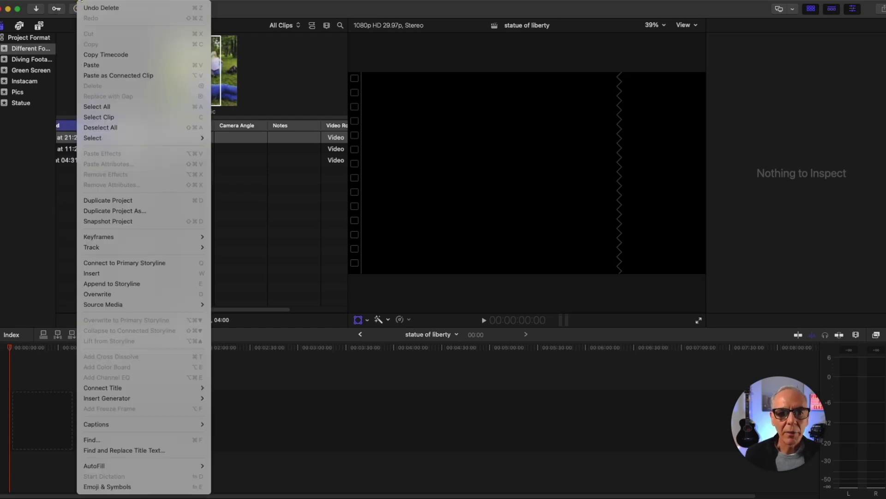
pyautogui.moveTo(116, 8)
pyautogui.click(215, 7)
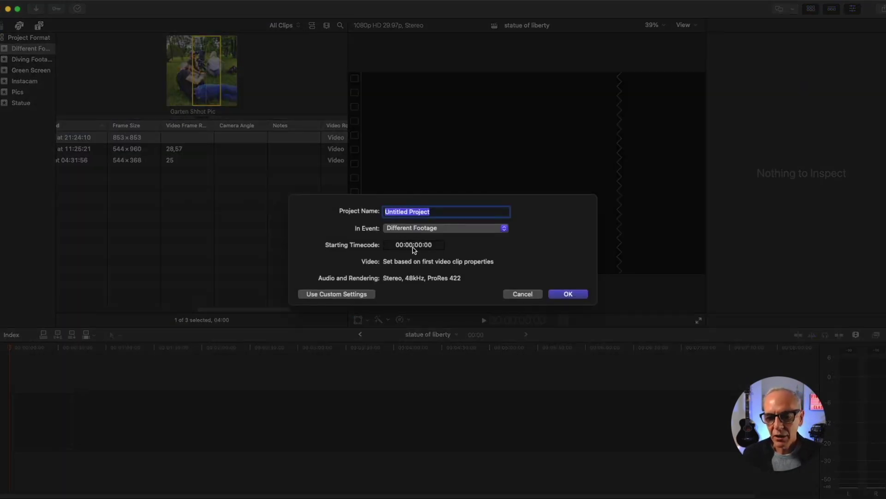
pyautogui.write('interview')
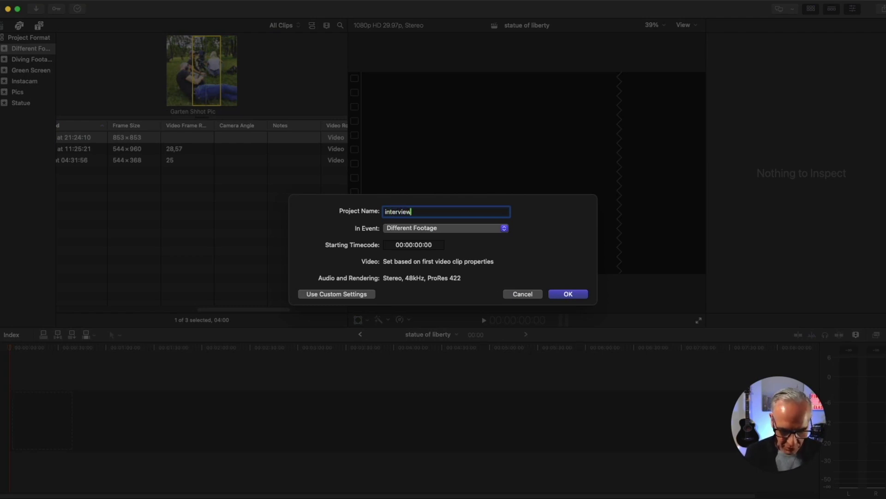
pyautogui.click(406, 228)
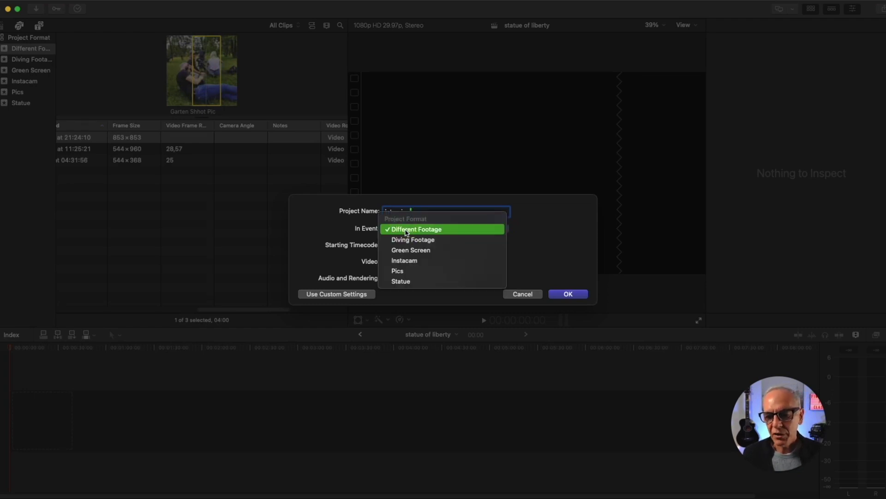
pyautogui.click(411, 250)
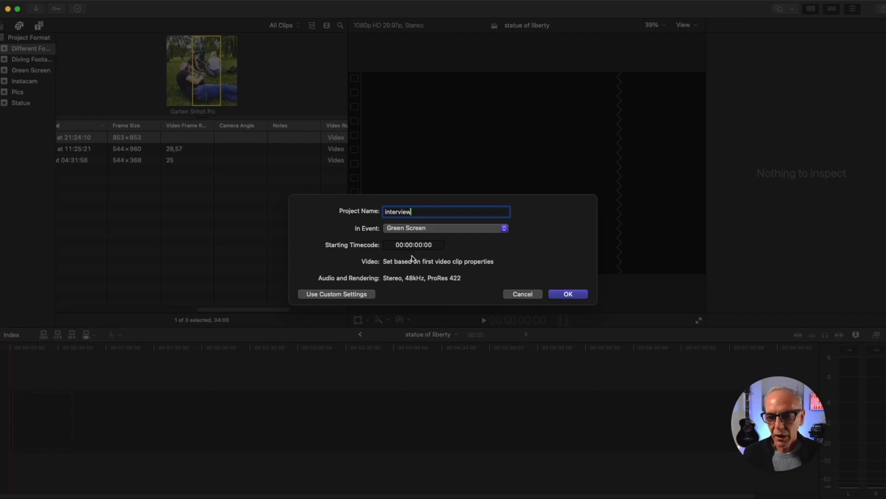
# - Use custom settings with a 25p frame rate and create the project
pyautogui.click(337, 294)
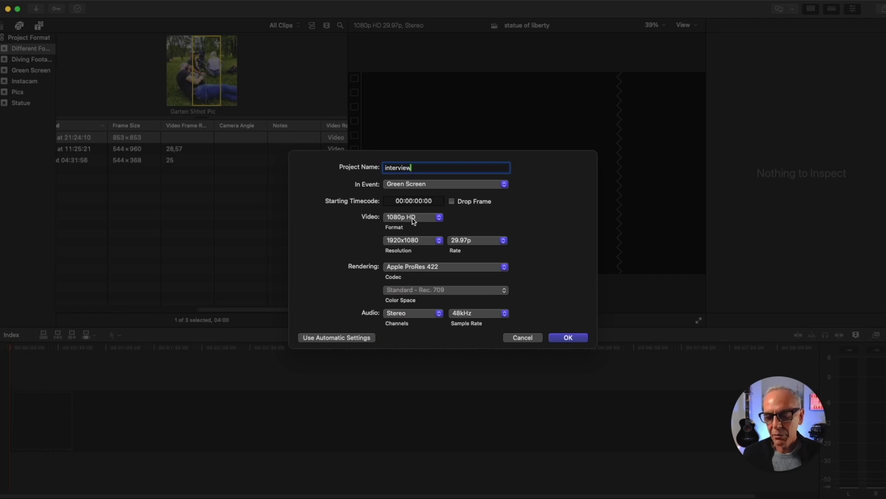
pyautogui.click(467, 243)
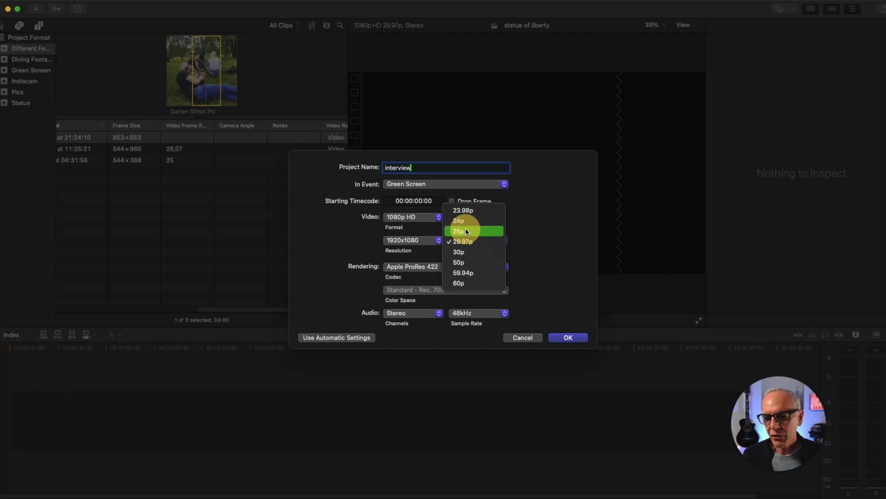
pyautogui.click(464, 228)
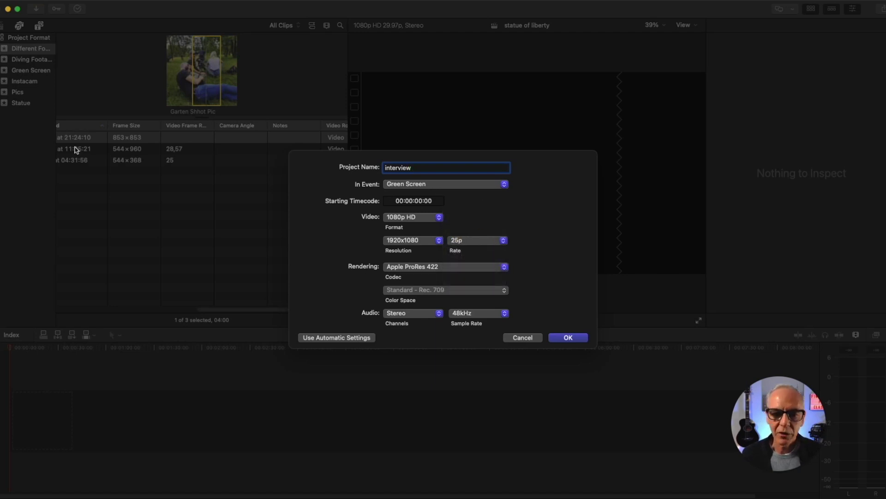
pyautogui.click(569, 337)
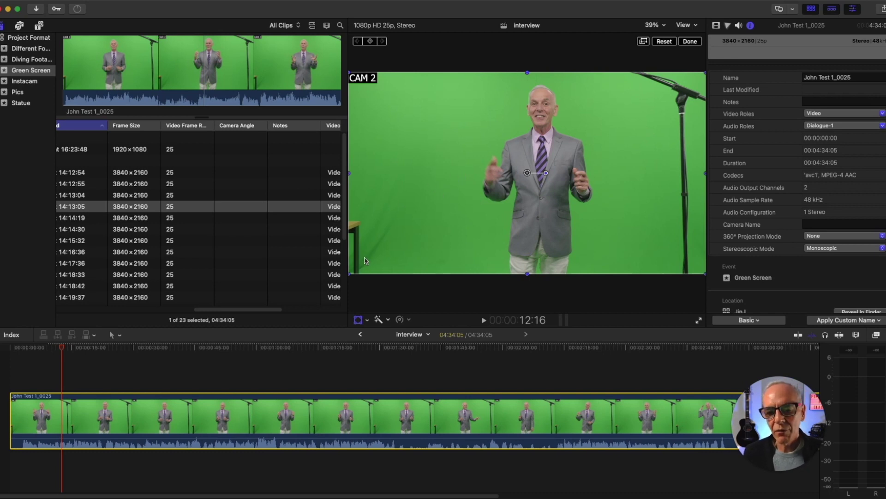
# - Scale up and lower the green-screen clip, then move the playhead to 00:00:30:21
pyautogui.moveTo(349, 274); pyautogui.dragTo(229, 389)
pyautogui.moveTo(440, 120); pyautogui.dragTo(421, 220)
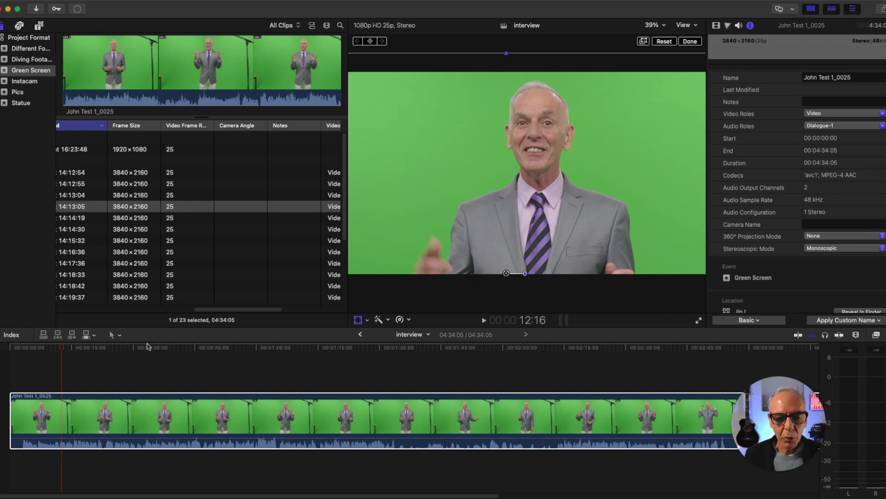
pyautogui.moveTo(142, 350); pyautogui.dragTo(137, 350)
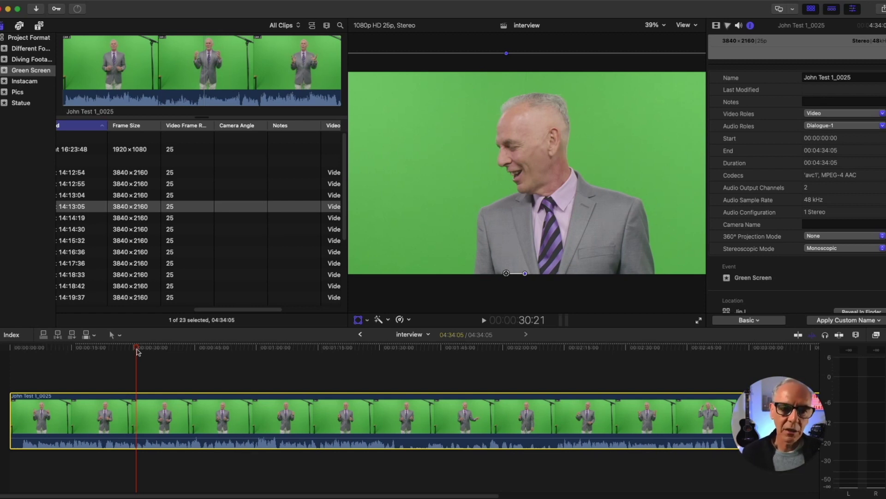
pyautogui.scroll(-1, 64, 235)
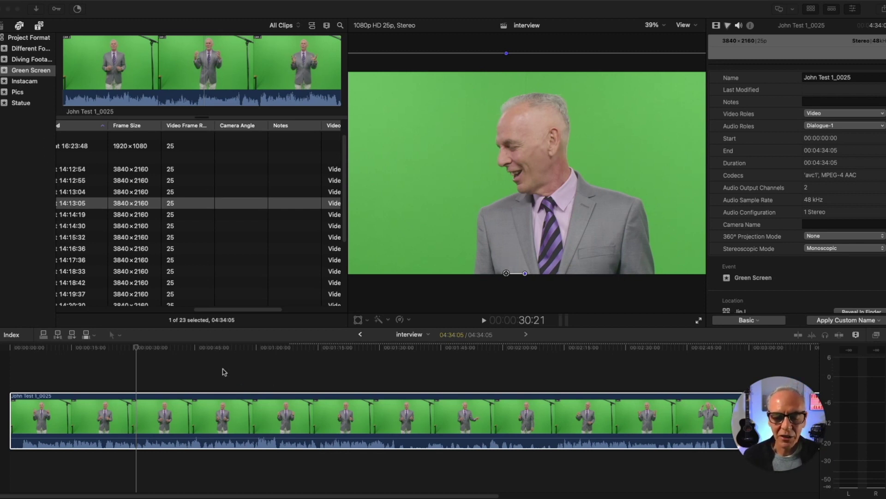
pyautogui.scroll(1, 125, 171)
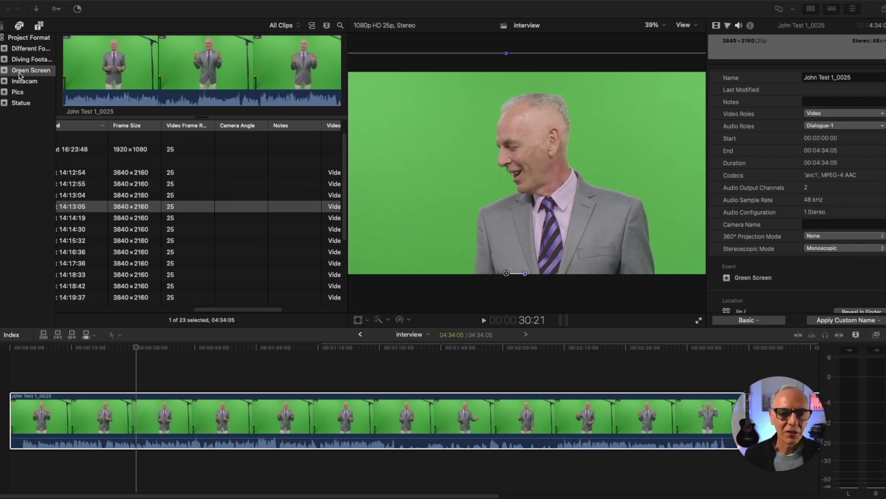
# - Reveal the interview project in the browser and change its format to 4K 3840x2160
pyautogui.click(427, 335)
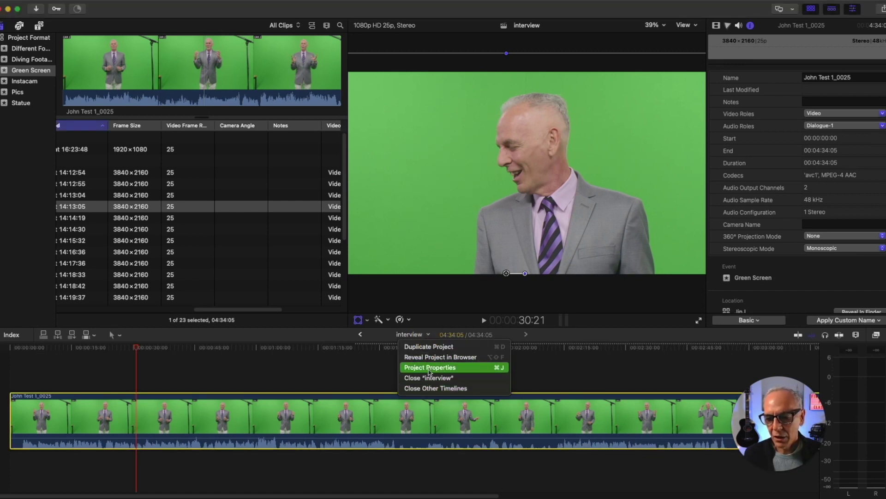
pyautogui.click(430, 357)
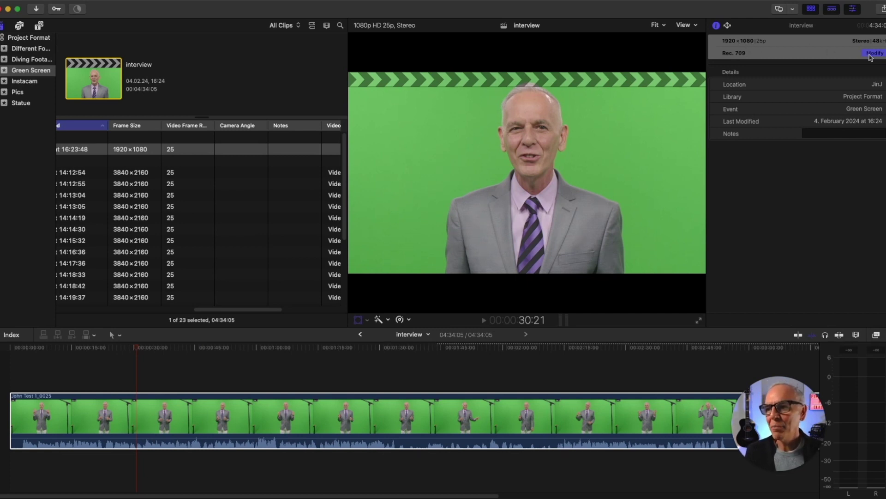
pyautogui.click(873, 53)
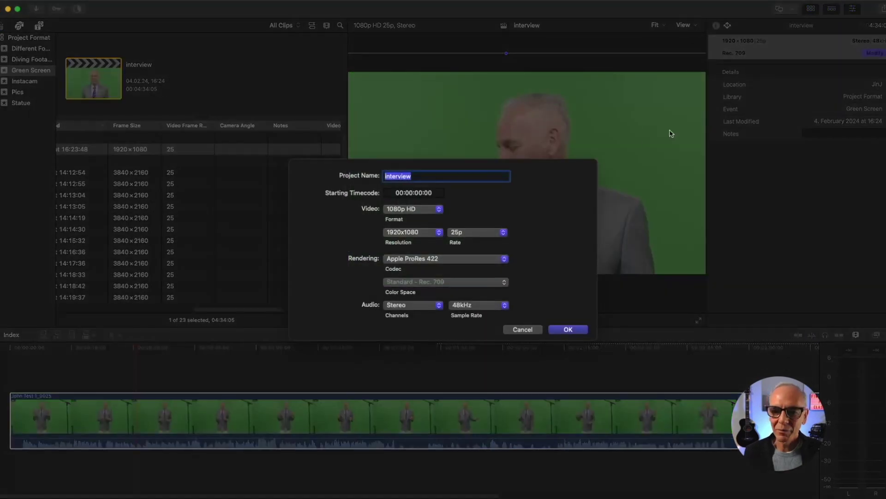
pyautogui.click(405, 211)
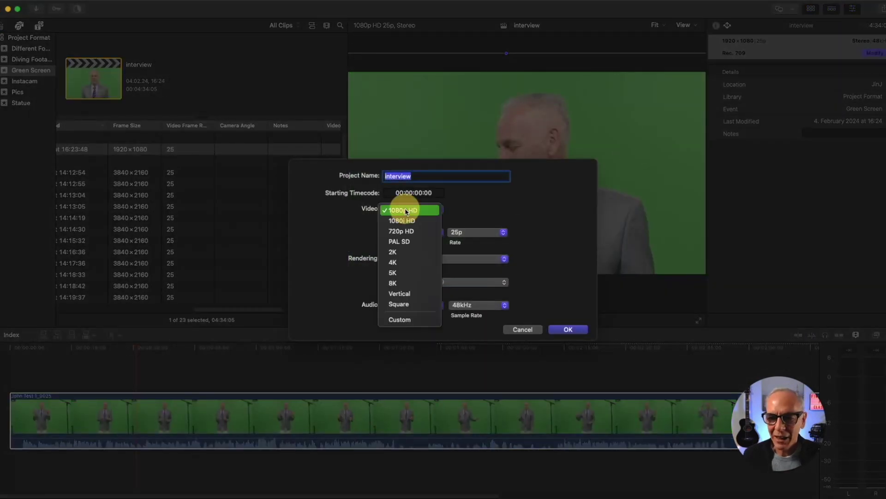
pyautogui.click(400, 263)
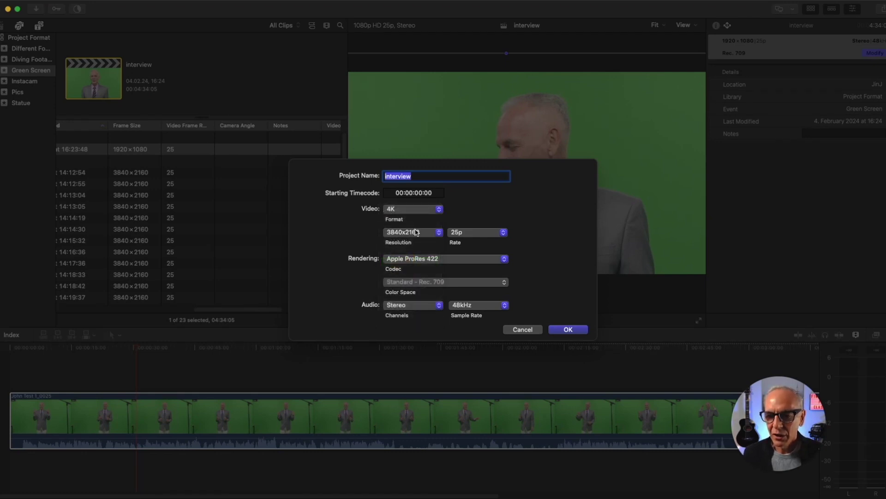
pyautogui.click(571, 330)
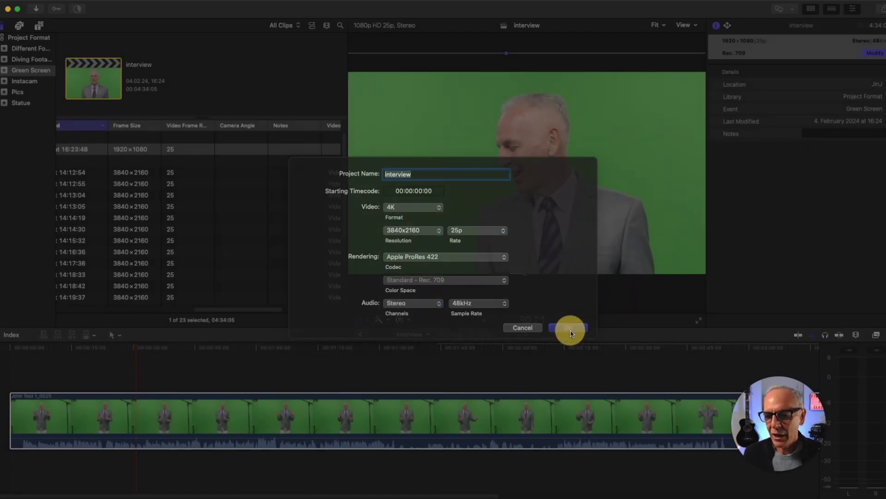